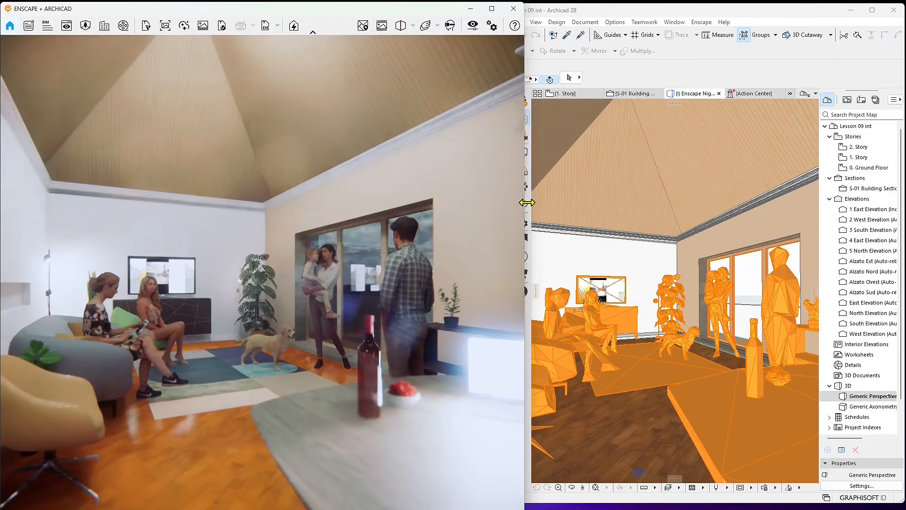
- Switch to Archicad and select the potted Monstera plant, followed by the back wall, in the 3D perspective
{"action": "left_click", "coordinate": [733, 15]}
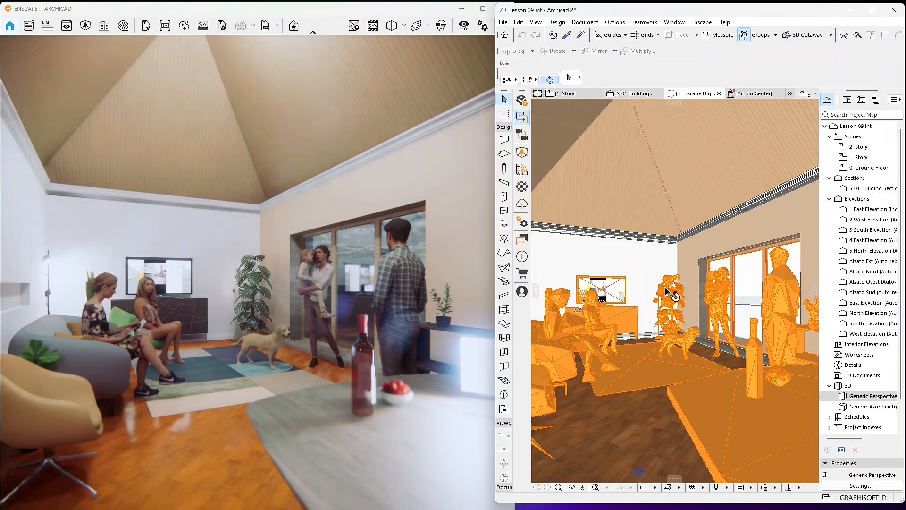
{"action": "scroll", "coordinate": [650, 351], "scroll_direction": "up", "scroll_amount": 5}
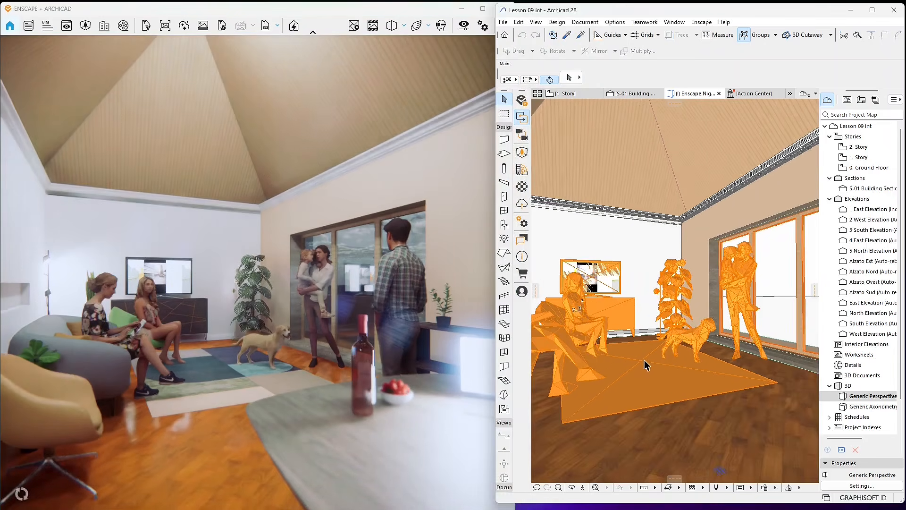
{"action": "left_click", "coordinate": [665, 321]}
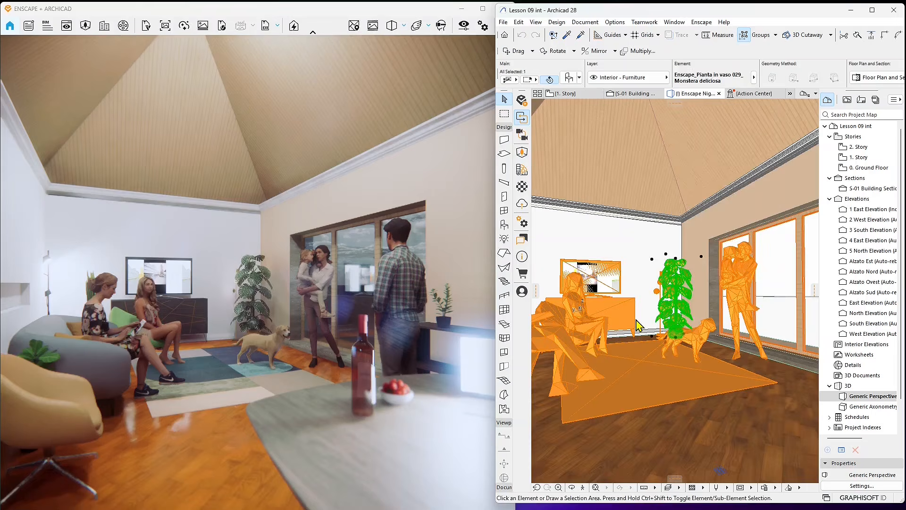
{"action": "middle_click_drag", "start_coordinate": [652, 351], "coordinate": [676, 389]}
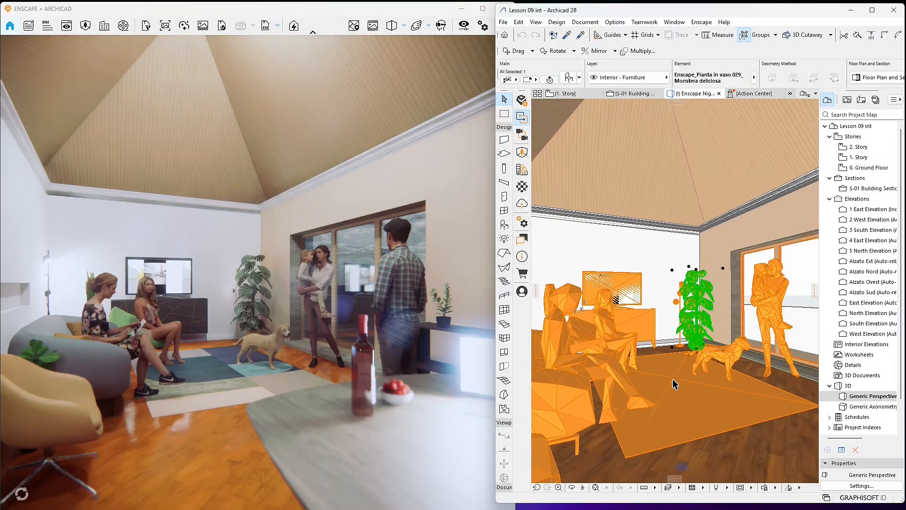
{"action": "left_click", "coordinate": [650, 255]}
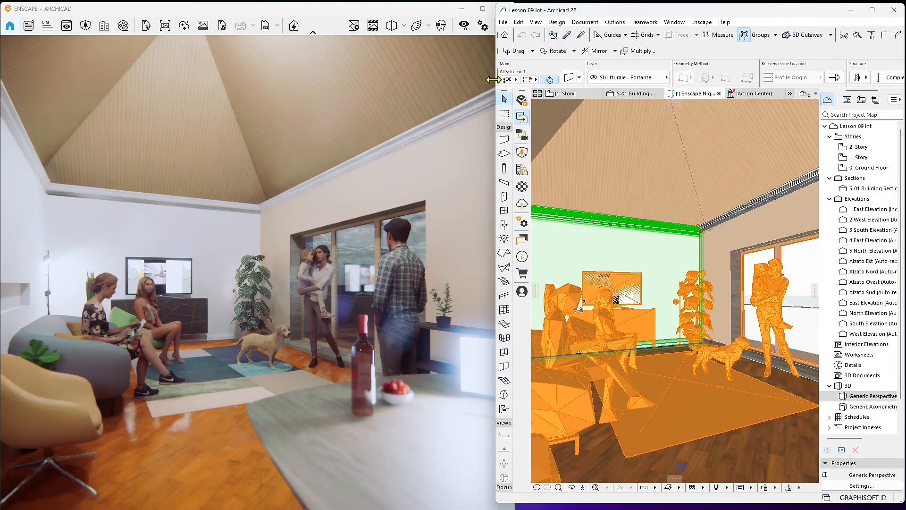
- Widen the Archicad window and start the Import FBX as GDL Object command
{"action": "left_click_drag", "start_coordinate": [494, 79], "coordinate": [450, 81]}
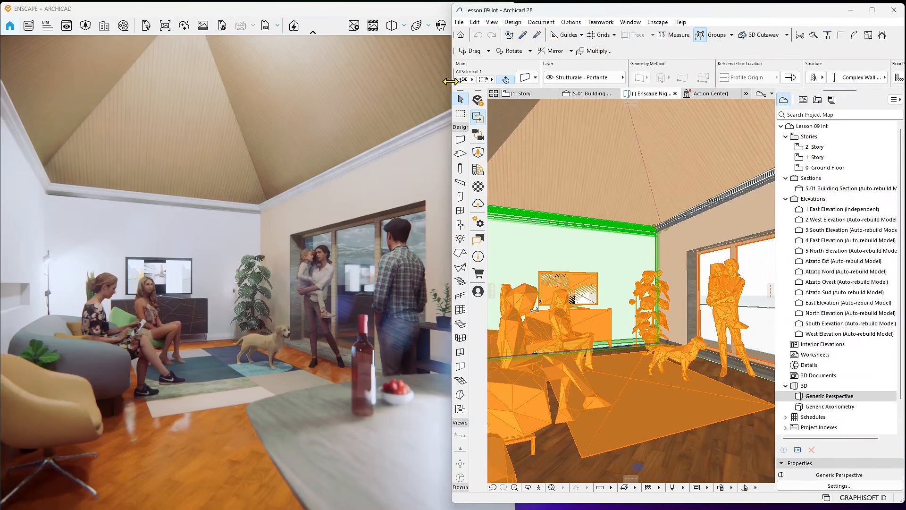
{"action": "left_click", "coordinate": [461, 23]}
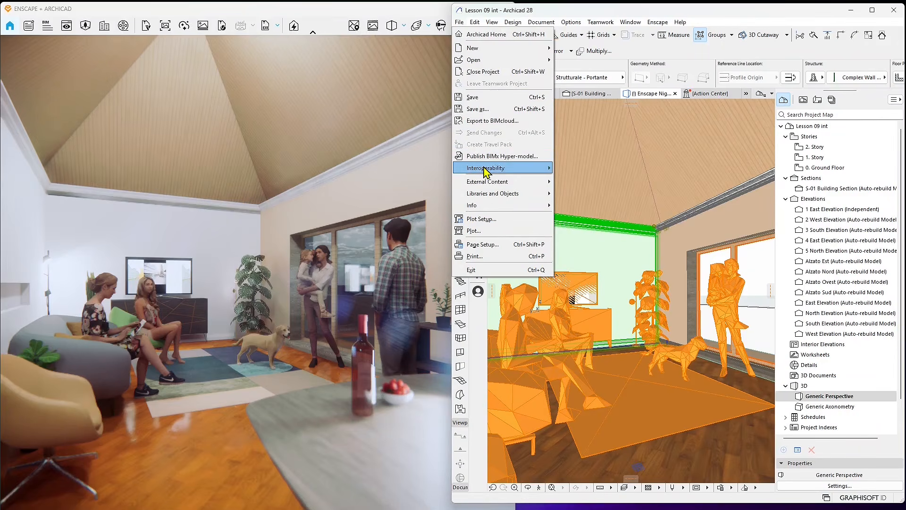
{"action": "mouse_move", "coordinate": [483, 177]}
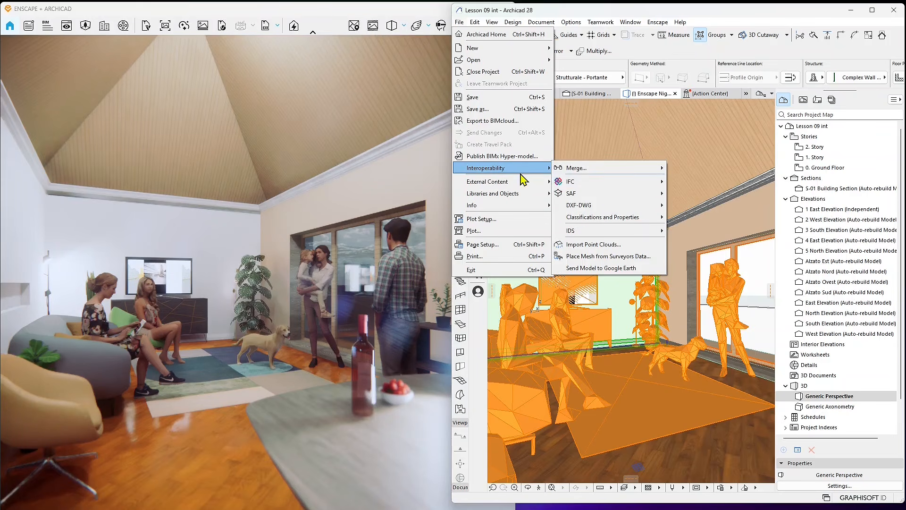
{"action": "mouse_move", "coordinate": [506, 186]}
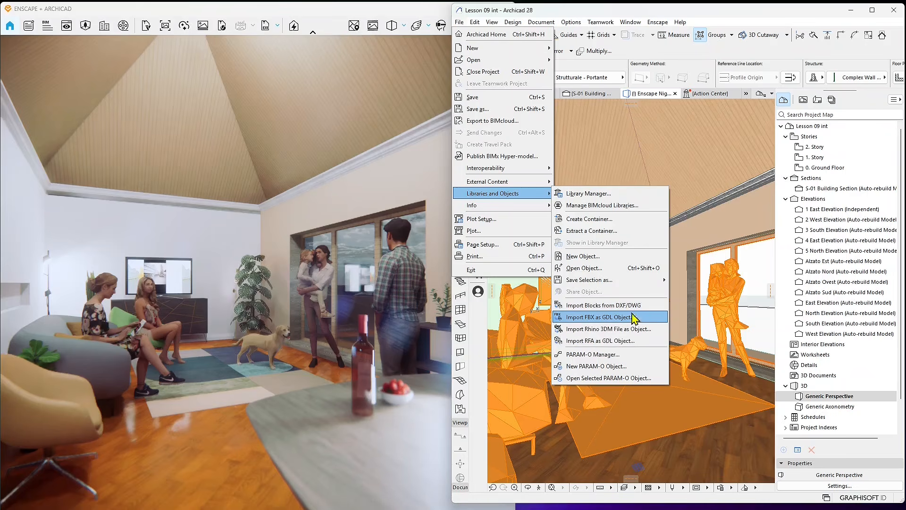
{"action": "left_click", "coordinate": [594, 318]}
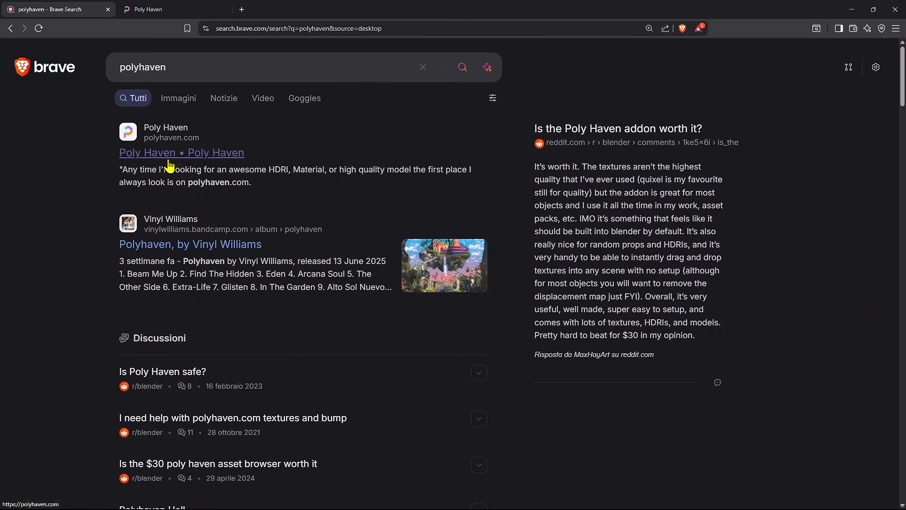
- Switch to the Poly Haven site in the Brave browser and browse its HDRIs
{"action": "left_click", "coordinate": [210, 9]}
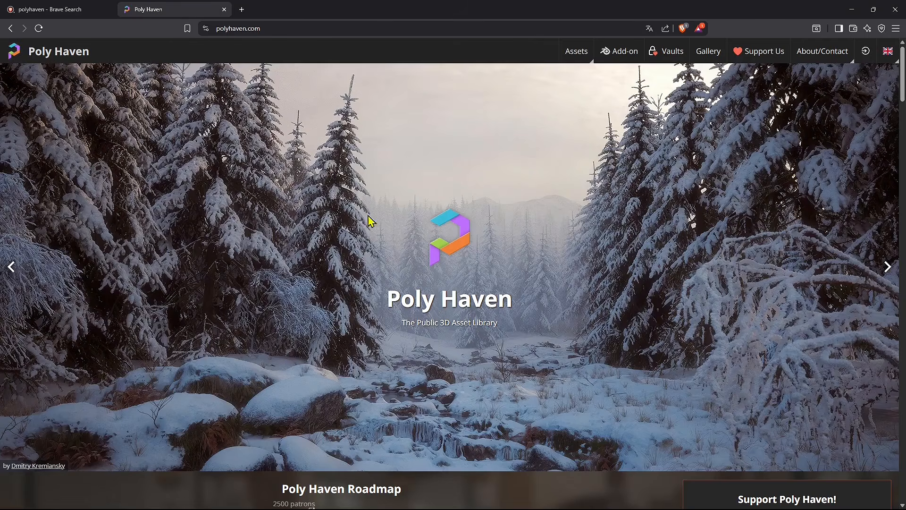
{"action": "mouse_move", "coordinate": [585, 61]}
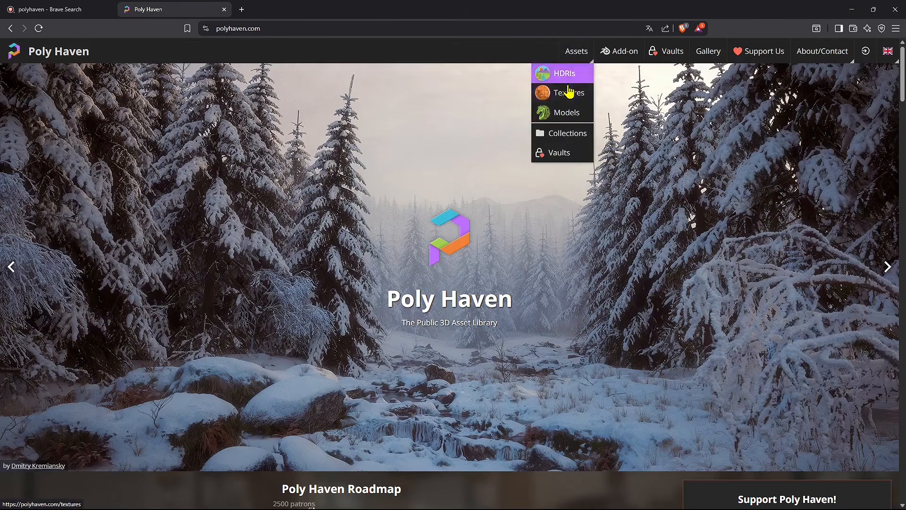
{"action": "left_click", "coordinate": [561, 78]}
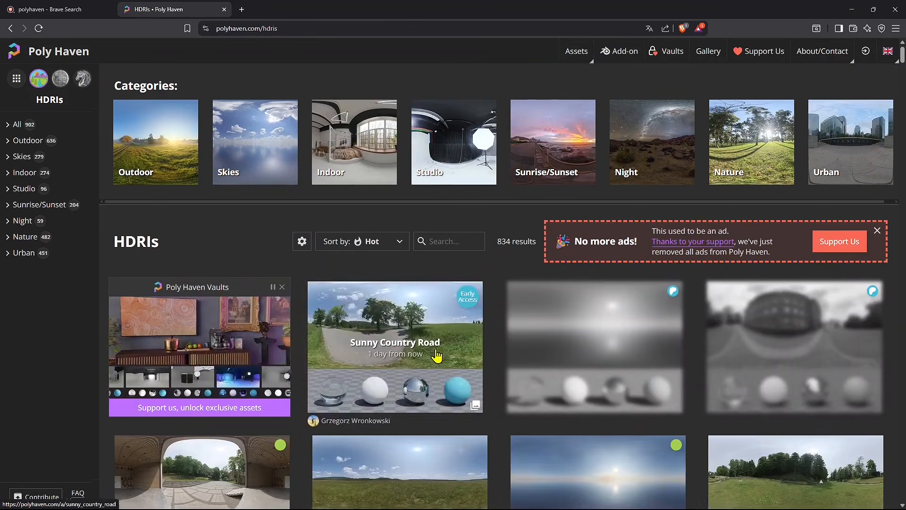
{"action": "scroll", "coordinate": [530, 340], "scroll_direction": "down", "scroll_amount": 2}
{"action": "scroll", "coordinate": [517, 407], "scroll_direction": "up", "scroll_amount": 2}
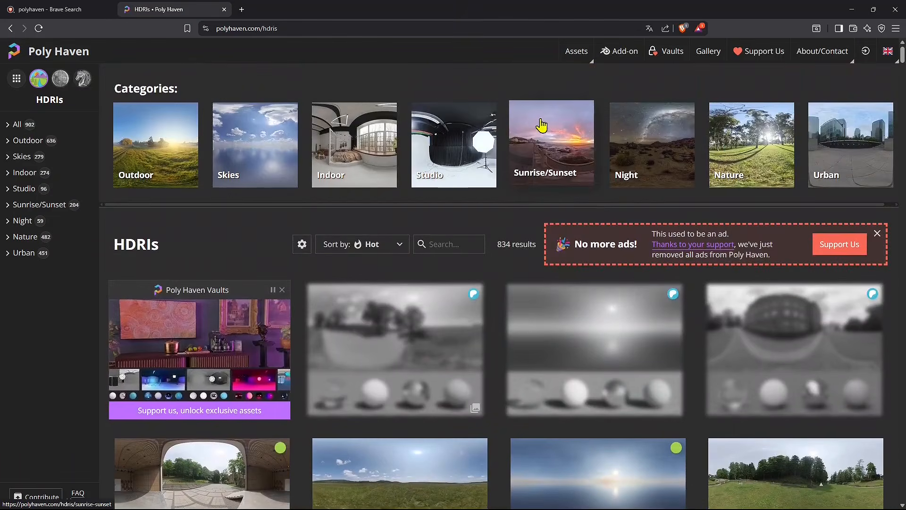
- Open Poly Haven's Textures library and look through the available materials
{"action": "mouse_move", "coordinate": [581, 55]}
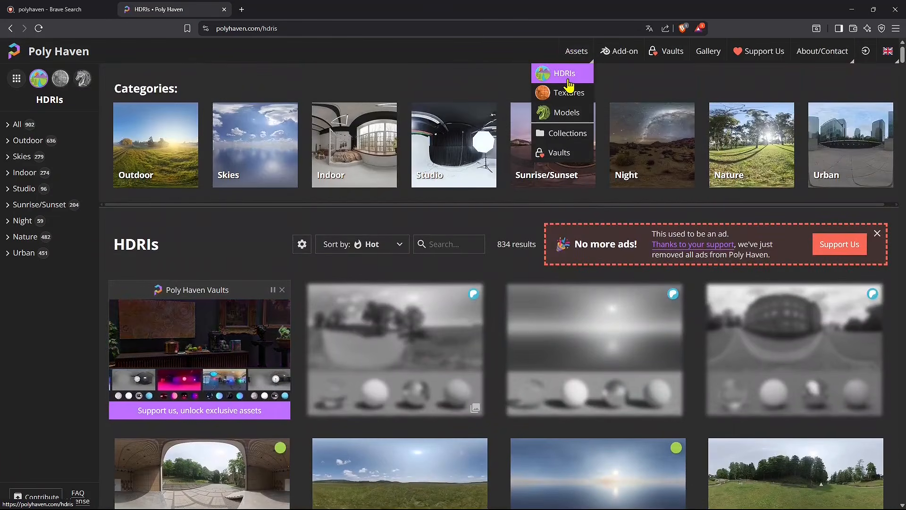
{"action": "left_click", "coordinate": [568, 104]}
{"action": "scroll", "coordinate": [698, 298], "scroll_direction": "down", "scroll_amount": 1}
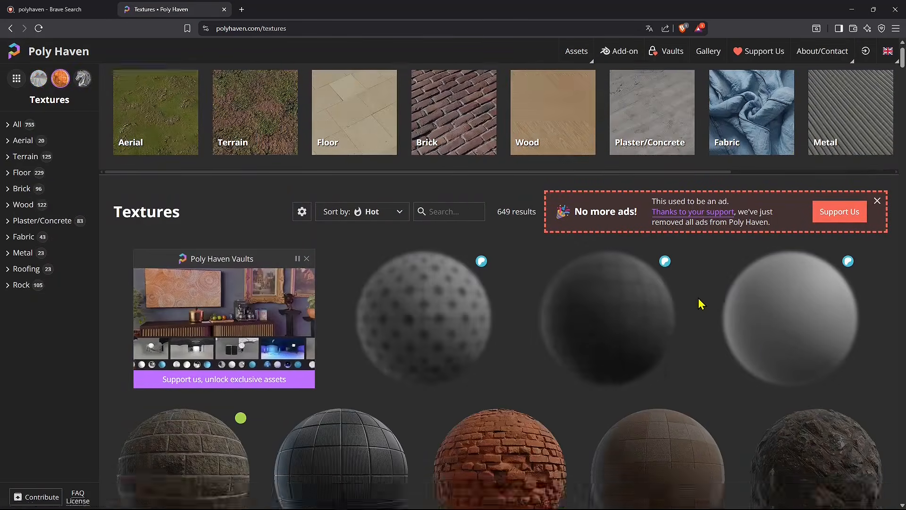
{"action": "scroll", "coordinate": [699, 298], "scroll_direction": "down", "scroll_amount": 5}
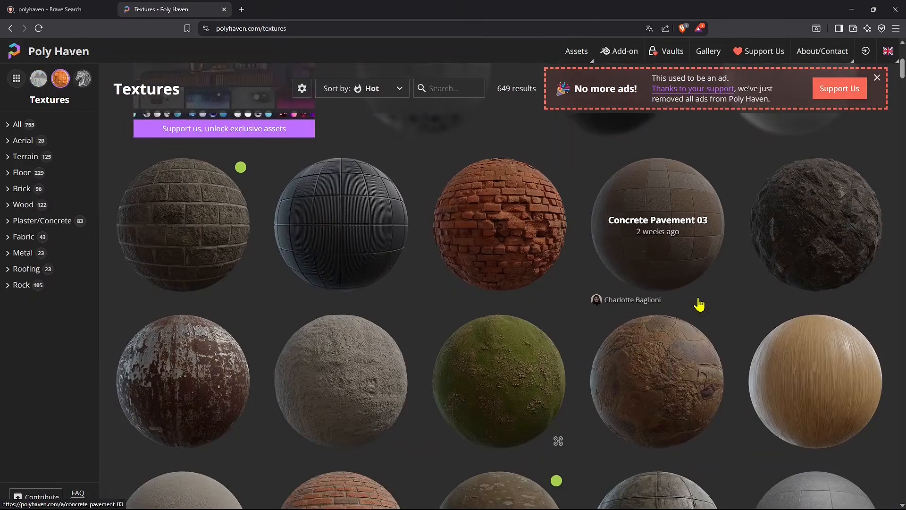
{"action": "scroll", "coordinate": [700, 304], "scroll_direction": "up", "scroll_amount": 6}
- Open Poly Haven's Models library and browse the Props category
{"action": "mouse_move", "coordinate": [577, 52]}
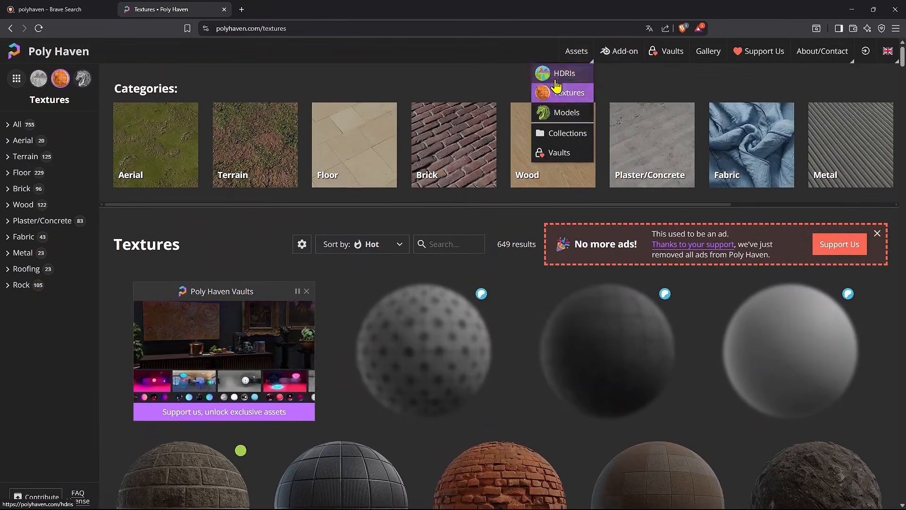
{"action": "left_click", "coordinate": [565, 118]}
{"action": "scroll", "coordinate": [530, 277], "scroll_direction": "down", "scroll_amount": 3}
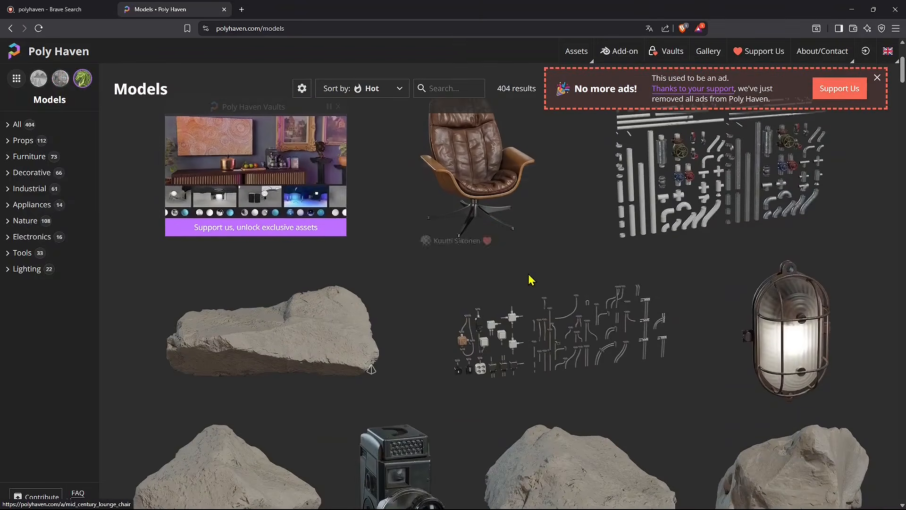
{"action": "scroll", "coordinate": [392, 258], "scroll_direction": "up", "scroll_amount": 3}
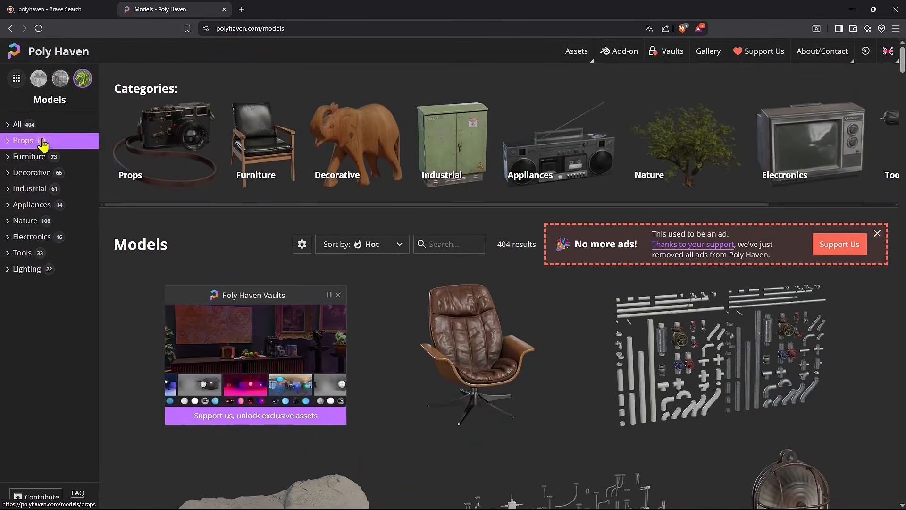
{"action": "left_click", "coordinate": [11, 144]}
{"action": "scroll", "coordinate": [698, 326], "scroll_direction": "down", "scroll_amount": 3}
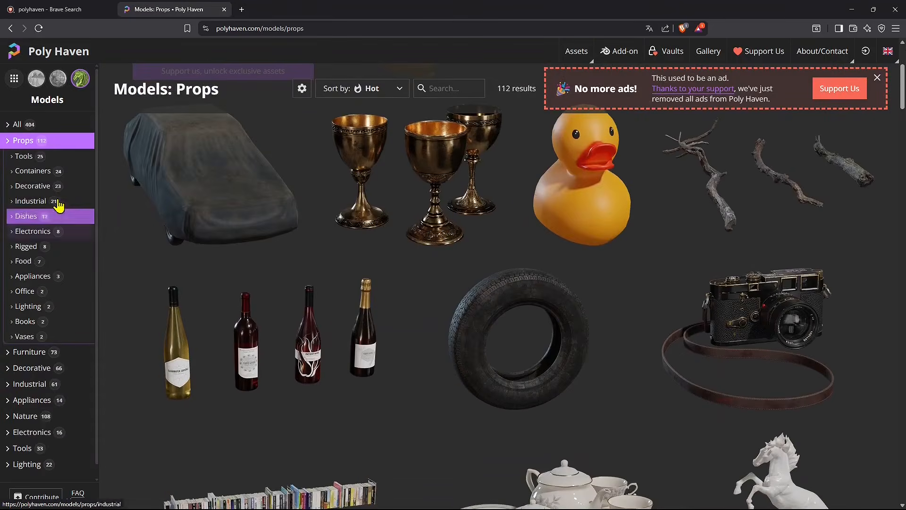
- Browse the Furniture models and open the Coffee Table 01 model page
{"action": "left_click", "coordinate": [24, 355]}
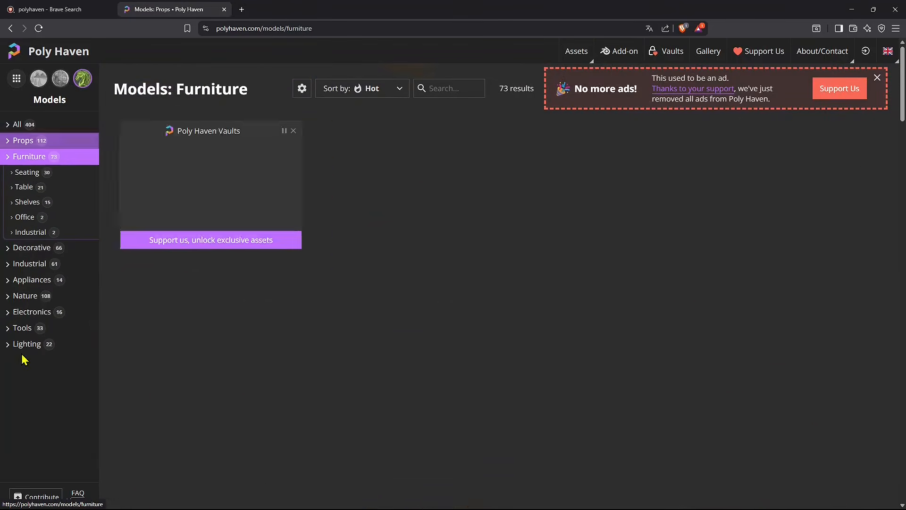
{"action": "scroll", "coordinate": [364, 358], "scroll_direction": "down", "scroll_amount": 3}
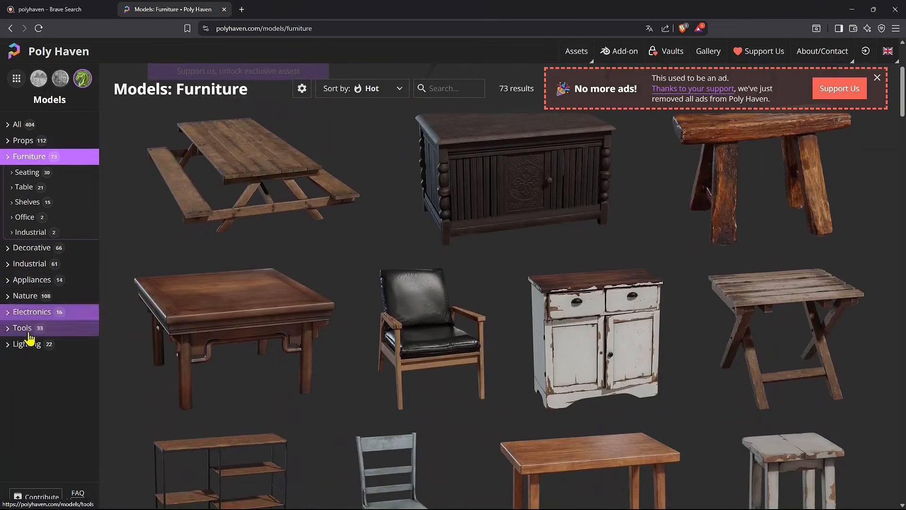
{"action": "scroll", "coordinate": [439, 337], "scroll_direction": "down", "scroll_amount": 3}
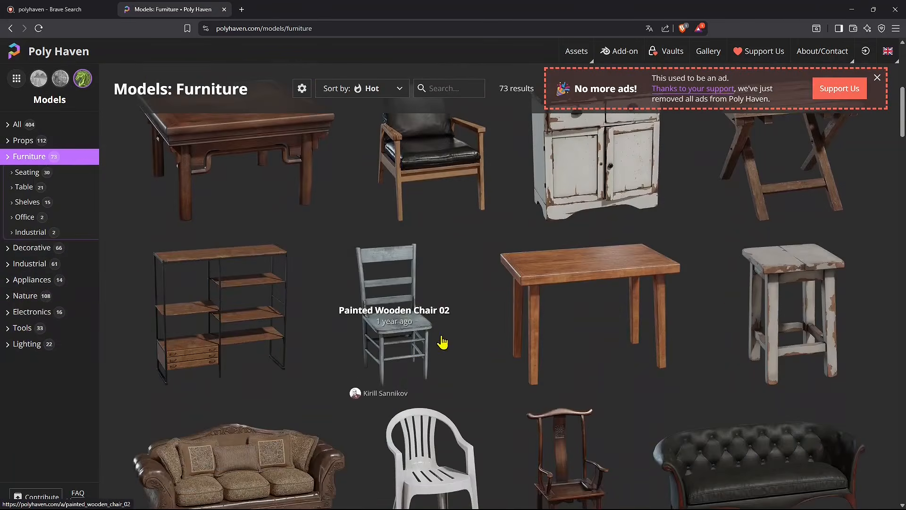
{"action": "scroll", "coordinate": [504, 378], "scroll_direction": "down", "scroll_amount": 10}
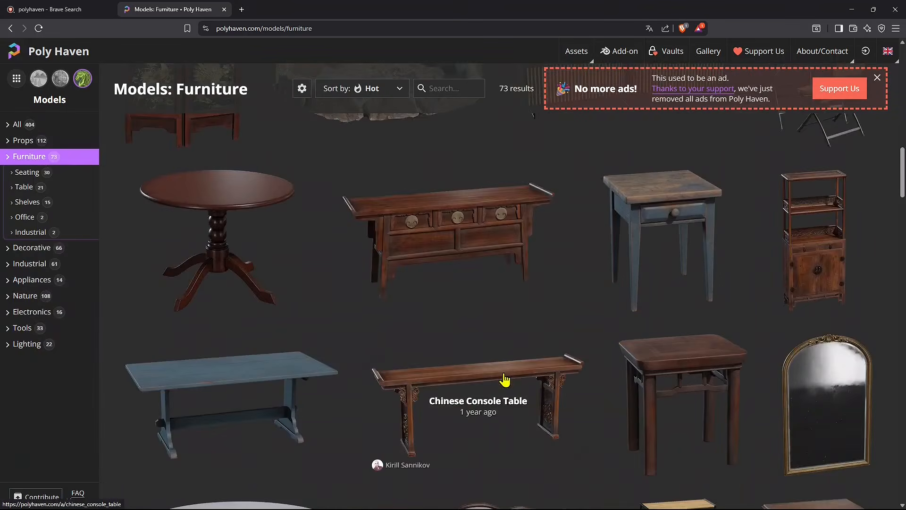
{"action": "scroll", "coordinate": [504, 378], "scroll_direction": "down", "scroll_amount": 15}
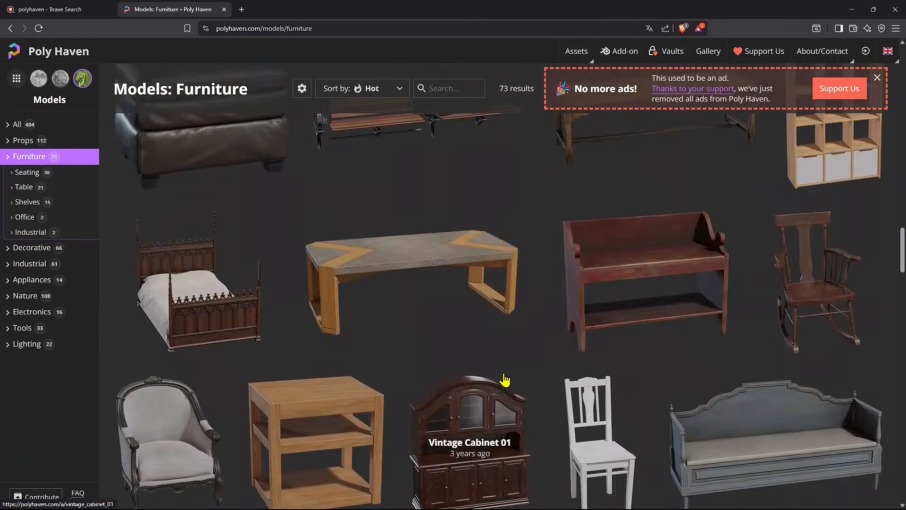
{"action": "scroll", "coordinate": [503, 378], "scroll_direction": "down", "scroll_amount": 6}
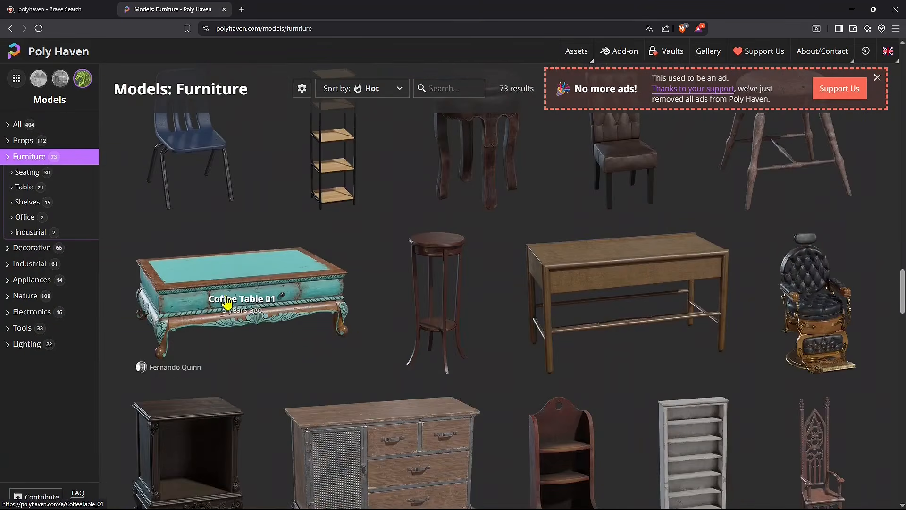
{"action": "scroll", "coordinate": [226, 302], "scroll_direction": "down", "scroll_amount": 1}
{"action": "left_click", "coordinate": [263, 231]}
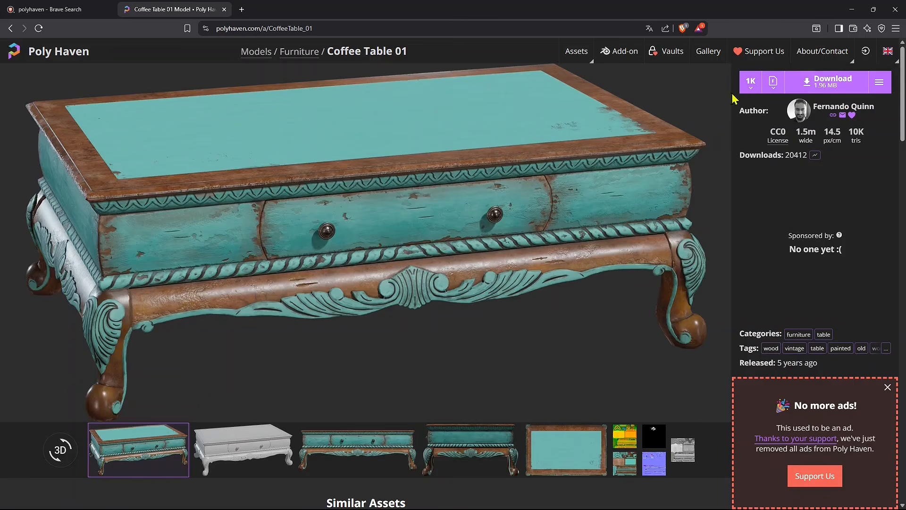
- Choose 1K resolution and the FBX format for the Coffee Table 01 download
{"action": "left_click", "coordinate": [753, 86]}
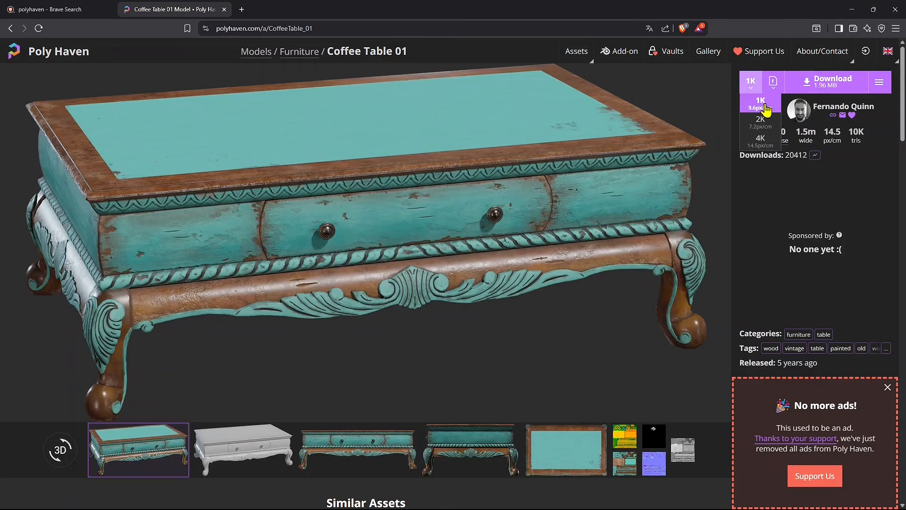
{"action": "left_click", "coordinate": [751, 93]}
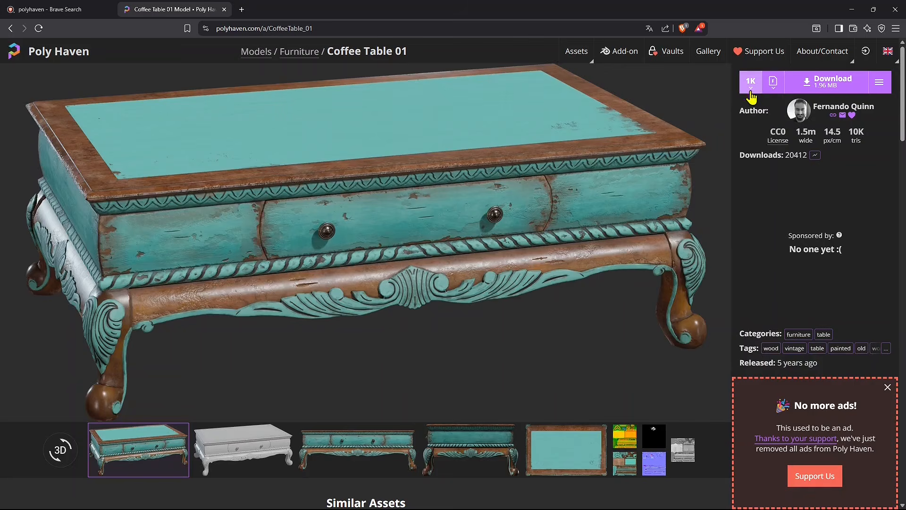
{"action": "left_click", "coordinate": [775, 89]}
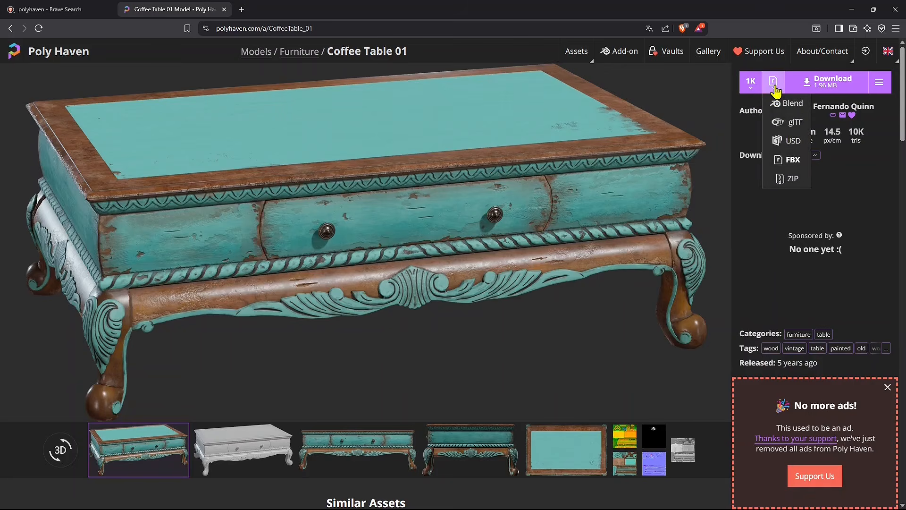
{"action": "left_click", "coordinate": [793, 165]}
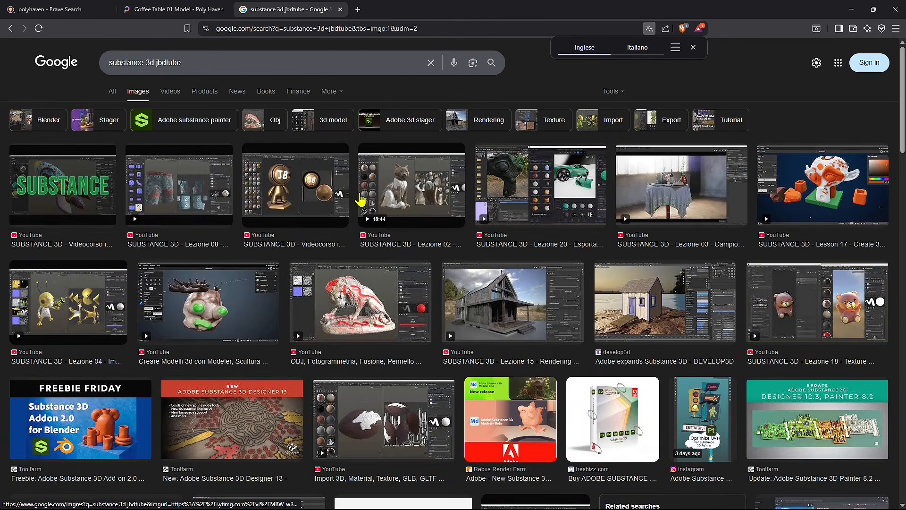
- Preview the "SUBSTANCE 3D - Videocorso in Italiano" image in the "substance 3d jbdtube" search results
{"action": "left_click", "coordinate": [215, 63]}
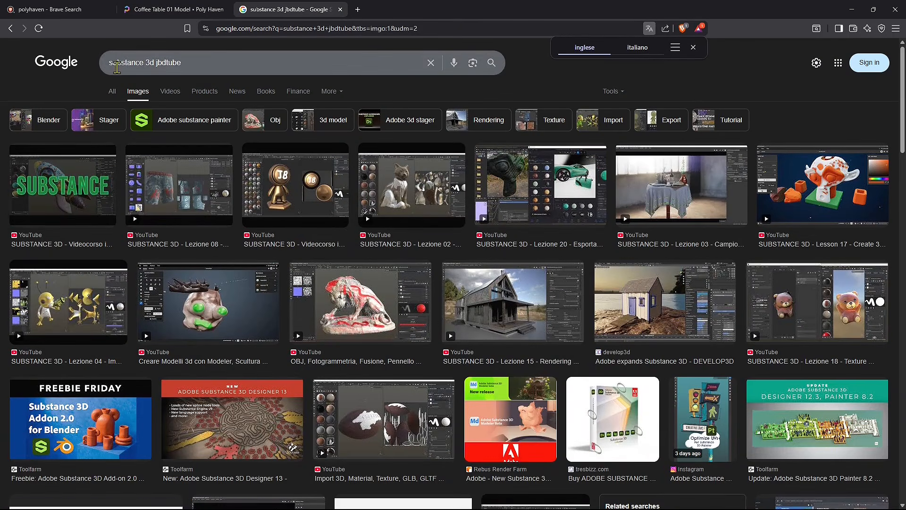
{"action": "key", "text": "ctrl+a"}
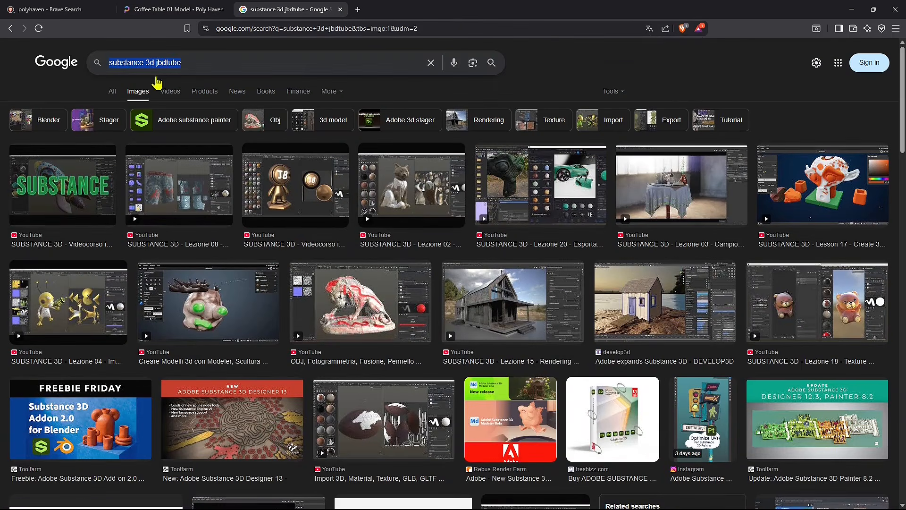
{"action": "left_click", "coordinate": [94, 203]}
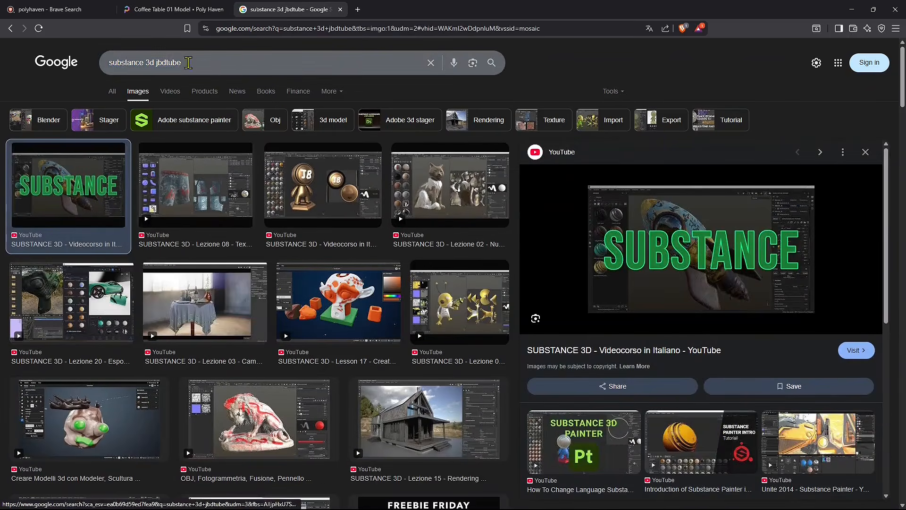
- Change the image search query to "blender 3d jbdtube" and run the search
{"action": "double_click", "coordinate": [119, 64]}
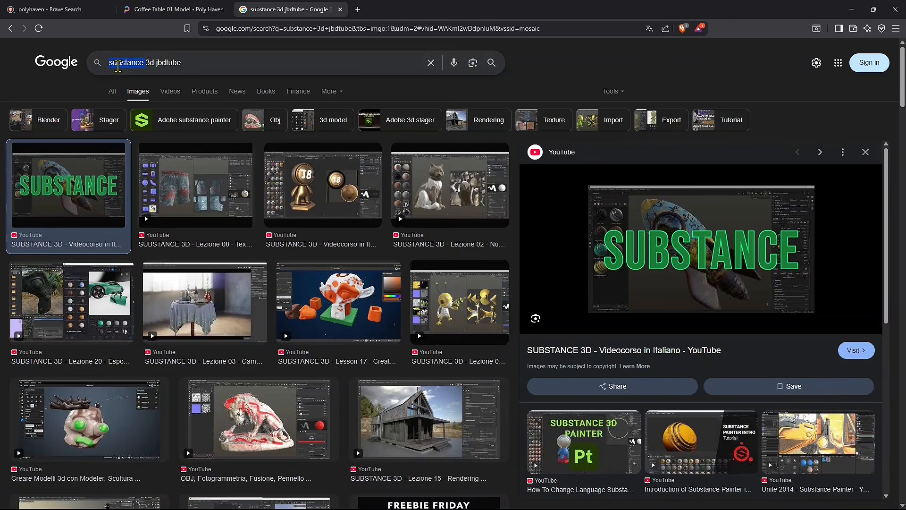
{"action": "type", "text": "b"}
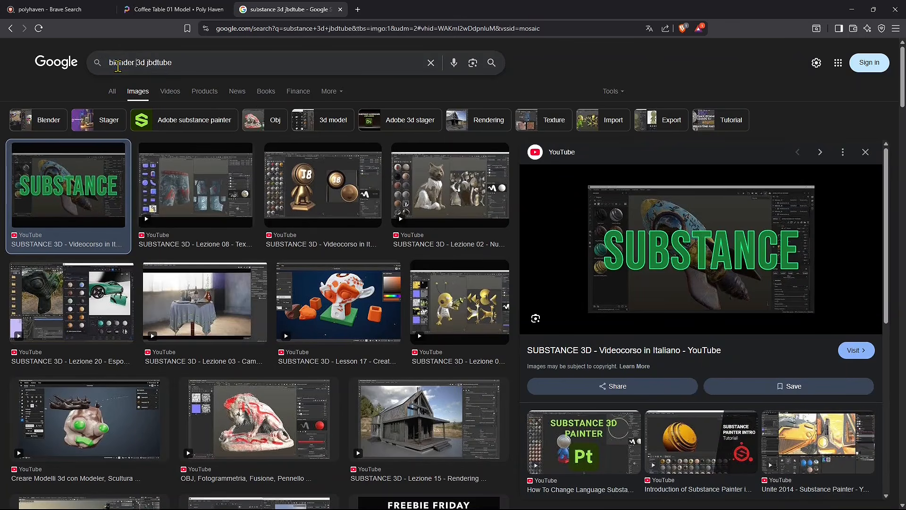
{"action": "type", "text": "ldnder"}
{"action": "key", "text": "Return"}
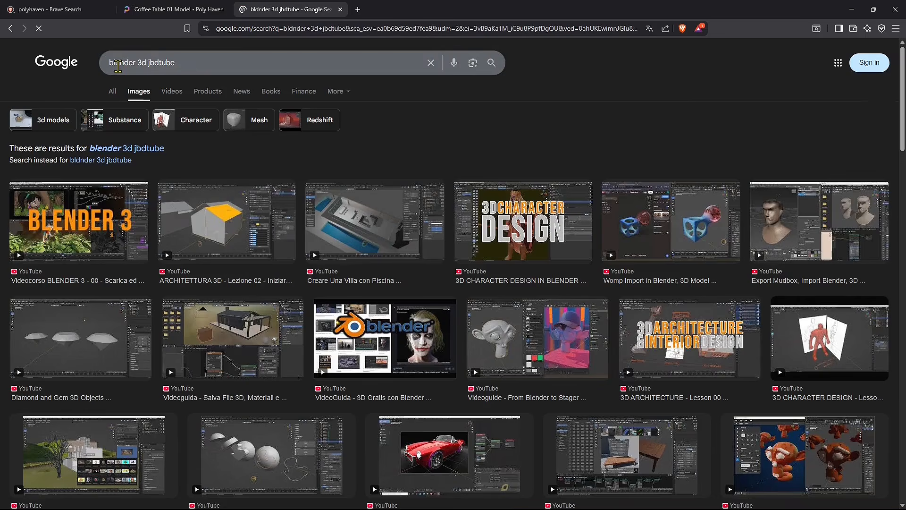
- Search images for "3d charter 3d jbdtube" and preview the "3D CHARACTER DESIGN - Lesson 01" image
{"action": "double_click", "coordinate": [118, 63]}
{"action": "type", "text": "3d chara"}
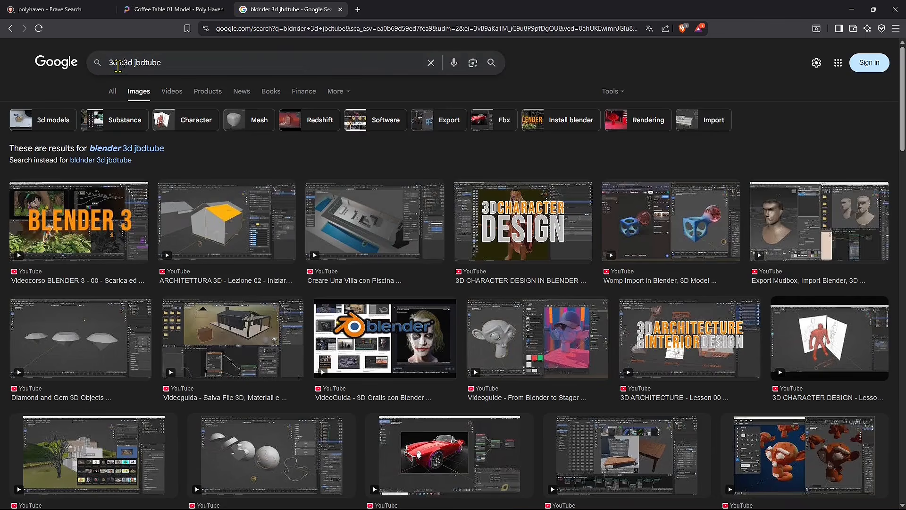
{"action": "type", "text": "te"}
{"action": "key", "text": "BackSpace"}
{"action": "key", "text": "BackSpace"}
{"action": "type", "text": "ter"}
{"action": "key", "text": "Return"}
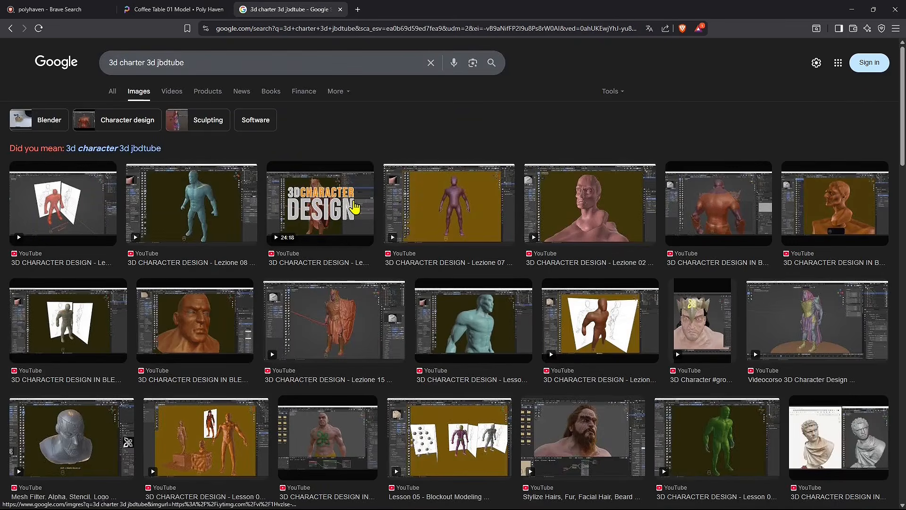
{"action": "left_click", "coordinate": [316, 203]}
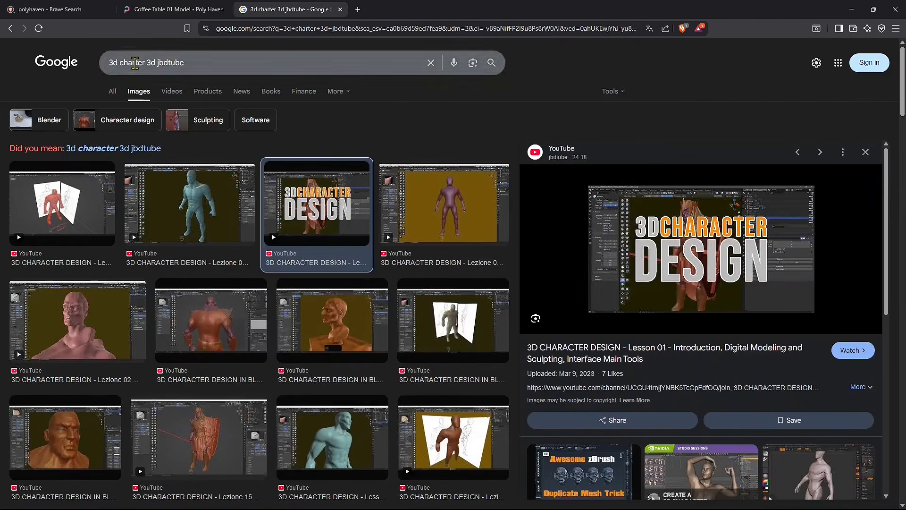
- Change the image search query to "zbrush 3d jbdtube" and run the search
{"action": "left_click", "coordinate": [147, 64]}
{"action": "type", "text": "zbur"}
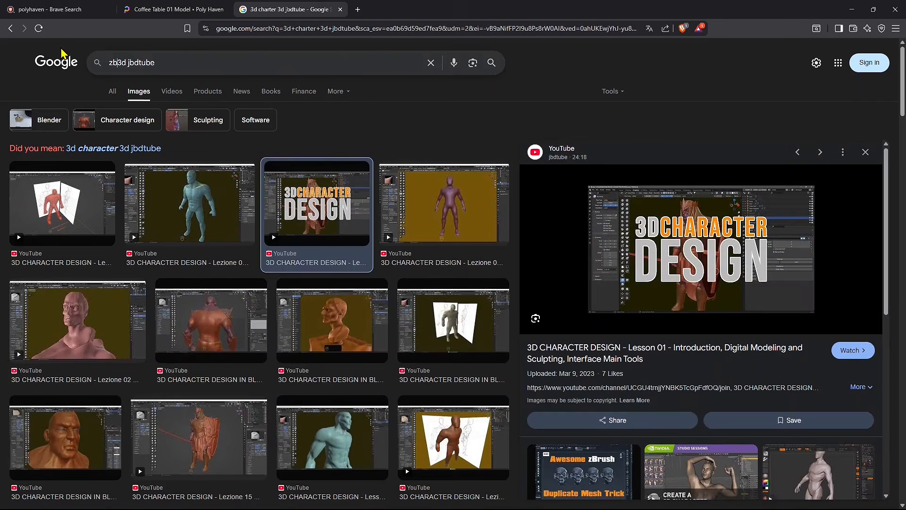
{"action": "type", "text": "sh"}
{"action": "key", "text": "Return"}
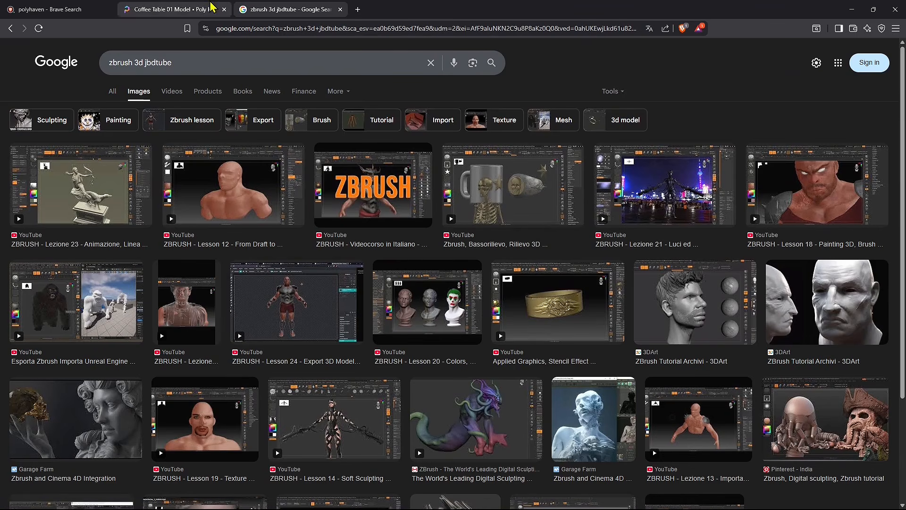
- Switch to Archicad, start importing an FBX as a GDL object, and browse to the Polyhaven folder inside WORKS
{"action": "left_click", "coordinate": [851, 9]}
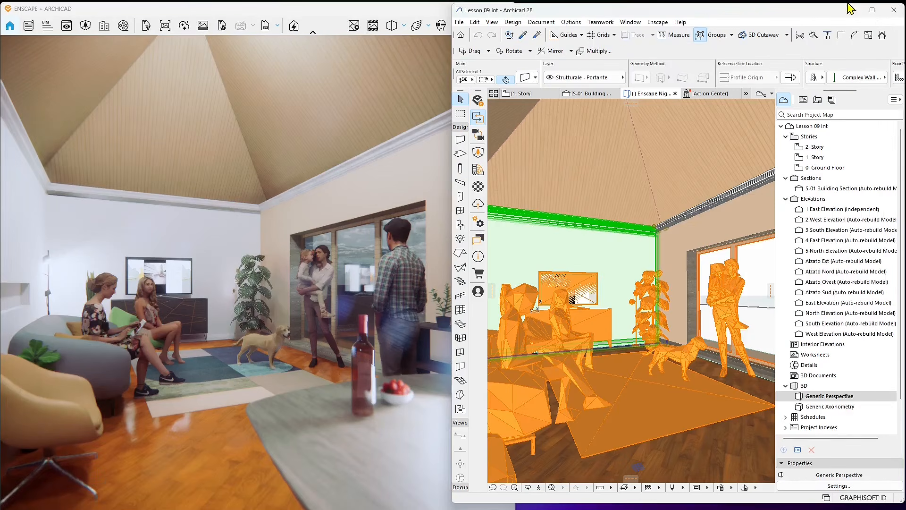
{"action": "left_click", "coordinate": [461, 22]}
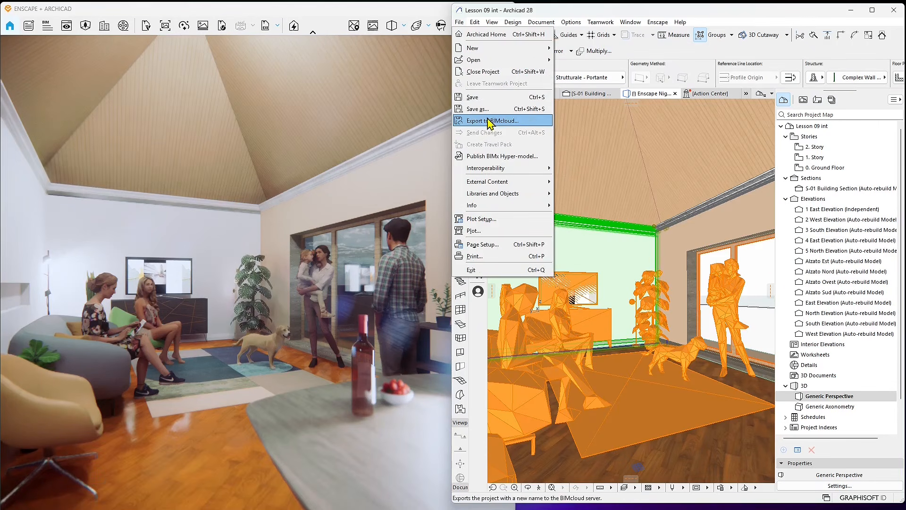
{"action": "mouse_move", "coordinate": [513, 198]}
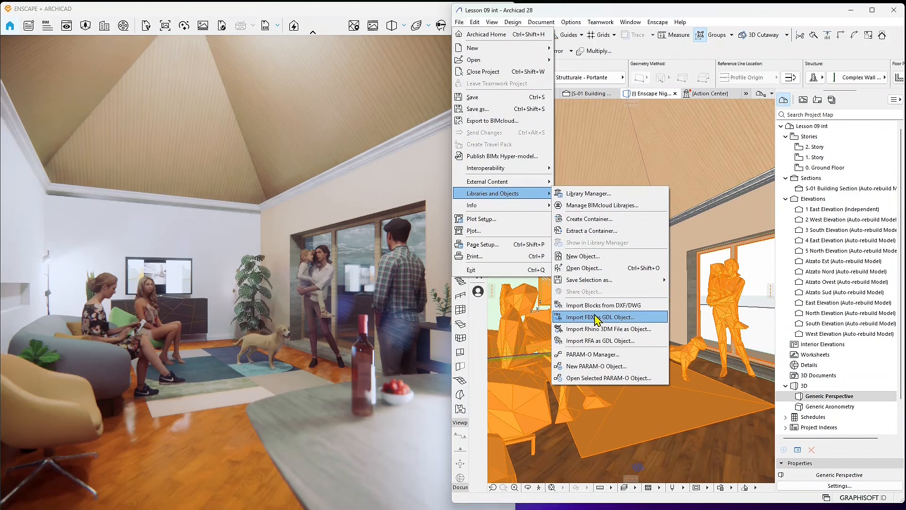
{"action": "left_click", "coordinate": [609, 319]}
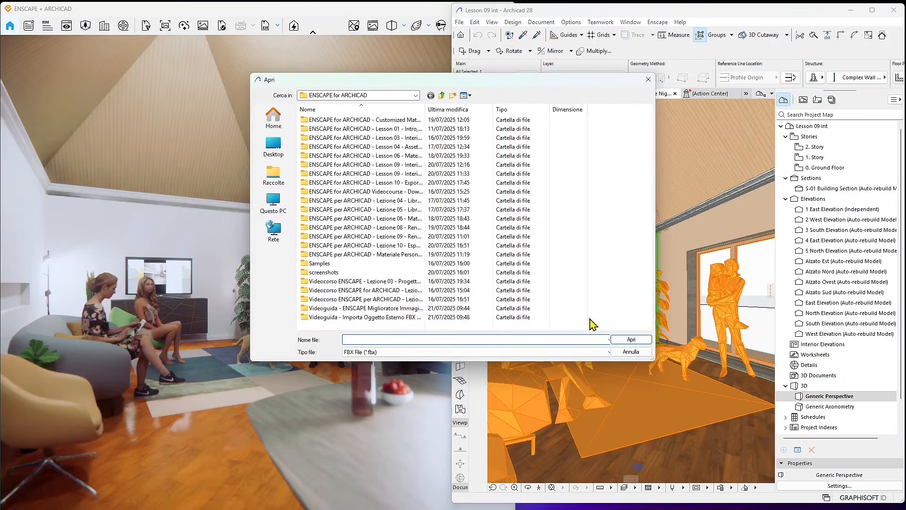
{"action": "left_click", "coordinate": [415, 96]}
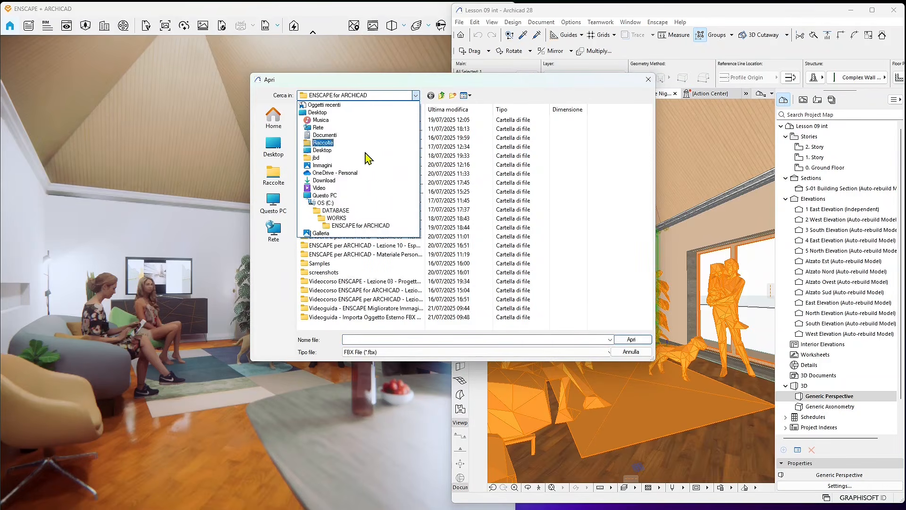
{"action": "left_click", "coordinate": [346, 217]}
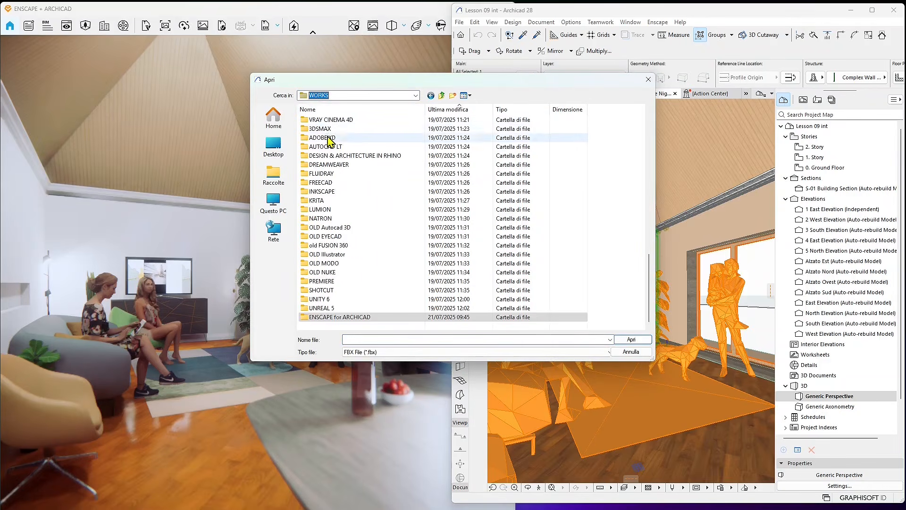
{"action": "left_click", "coordinate": [326, 156]}
{"action": "type", "text": "po"}
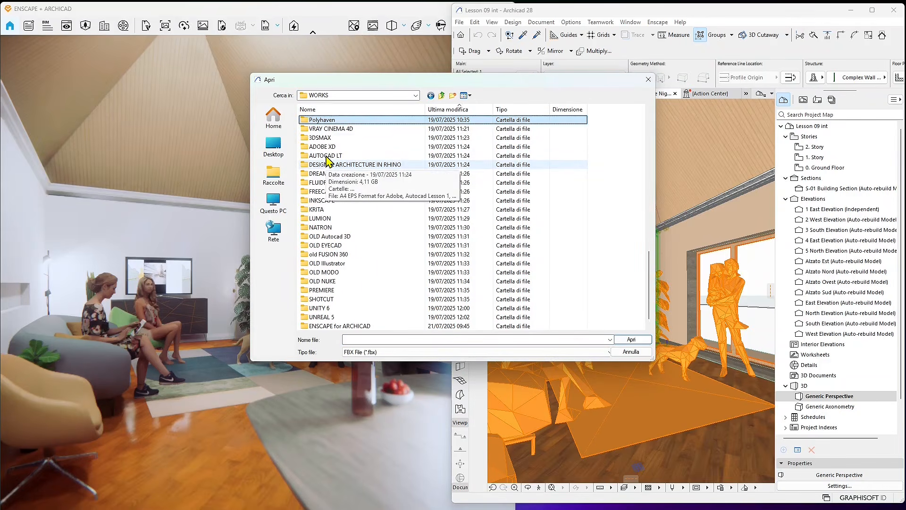
{"action": "key", "text": "Return"}
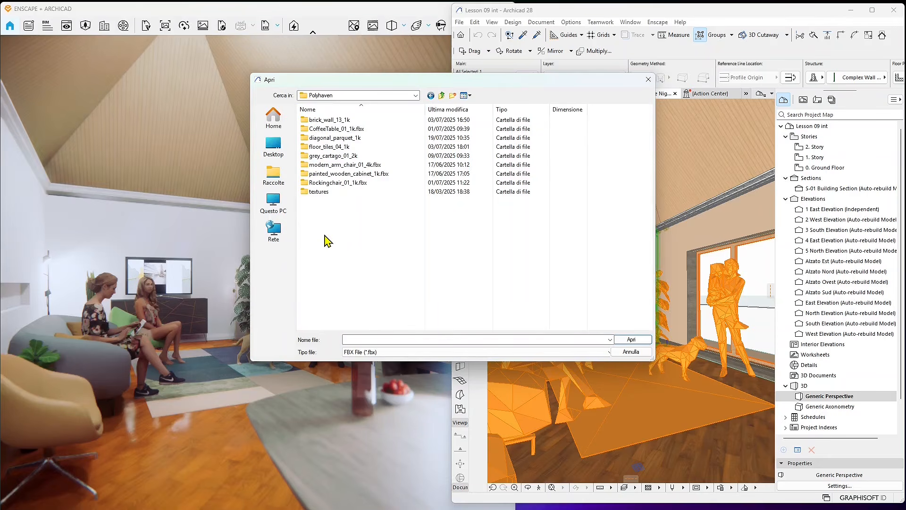
- Import CoffeeTable_01_1k.fbx from the CoffeeTable_01_1k.fbx folder, with its textures imported to the Embedded Library
{"action": "left_click", "coordinate": [332, 131]}
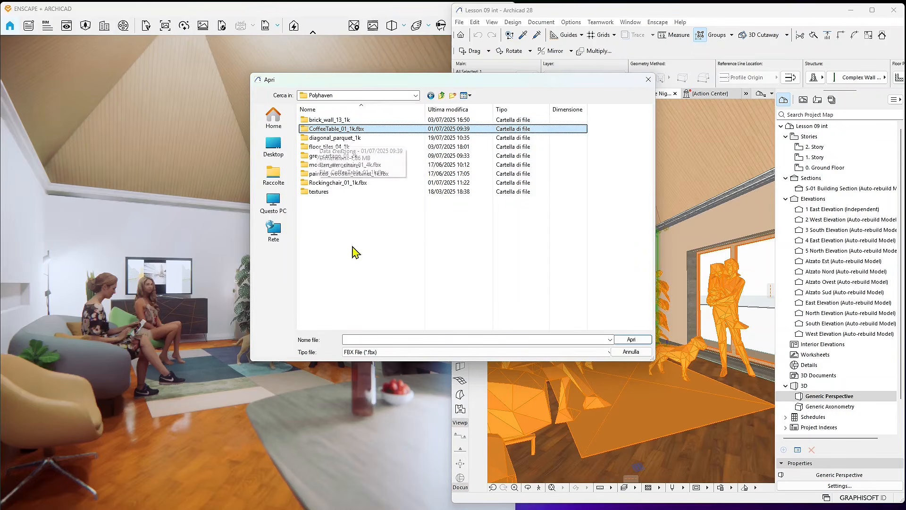
{"action": "double_click", "coordinate": [327, 130]}
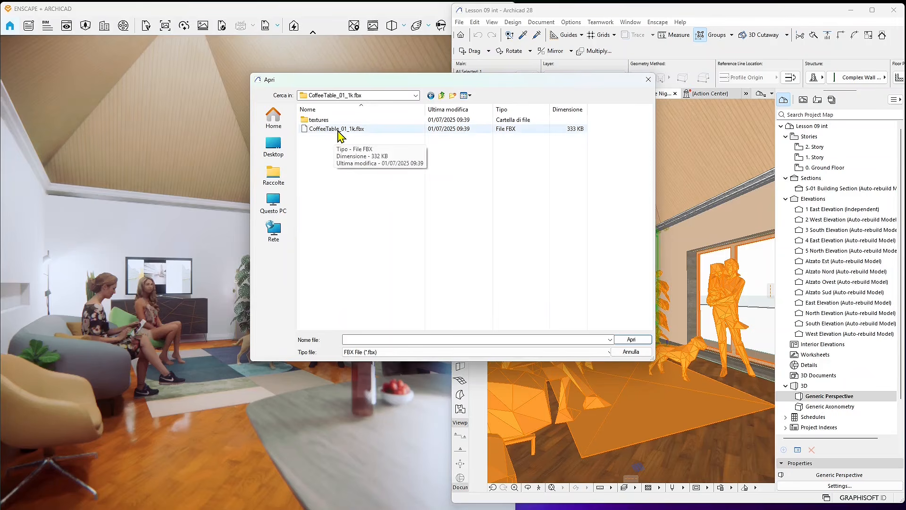
{"action": "left_click", "coordinate": [359, 131]}
{"action": "double_click", "coordinate": [316, 120]}
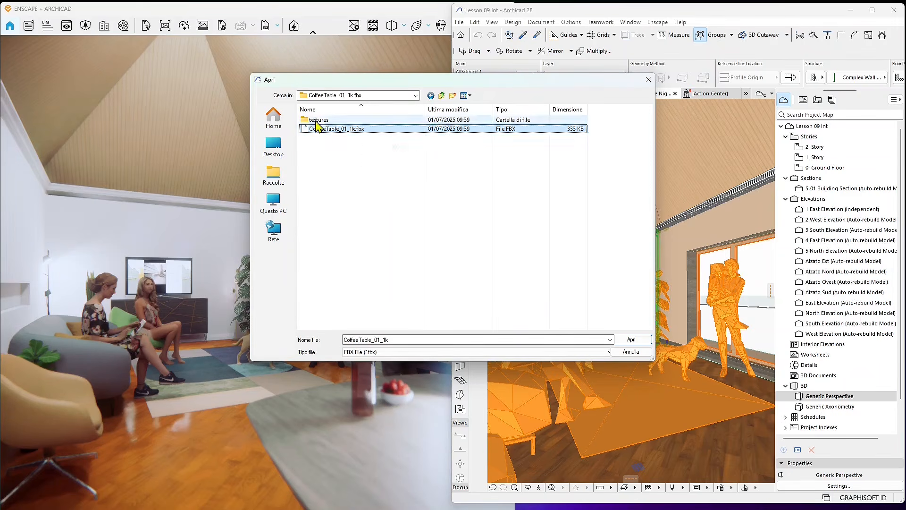
{"action": "left_click", "coordinate": [431, 96]}
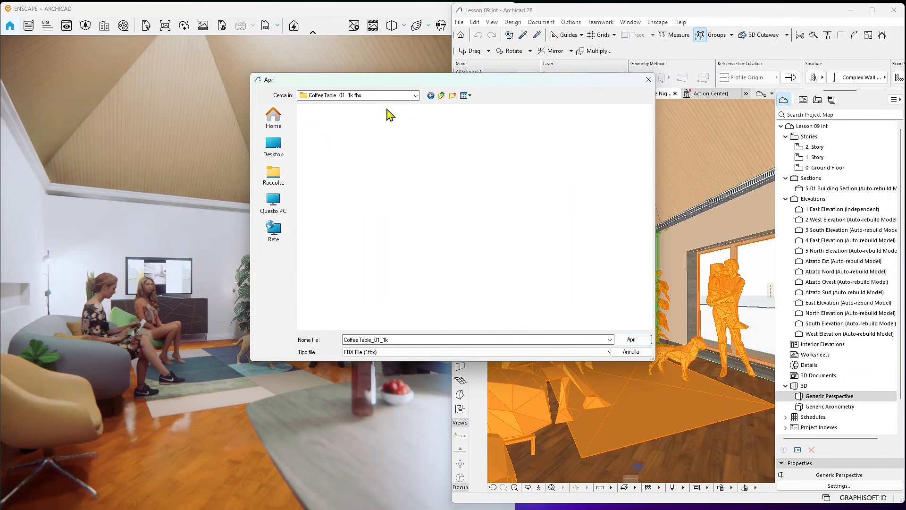
{"action": "left_click", "coordinate": [338, 132]}
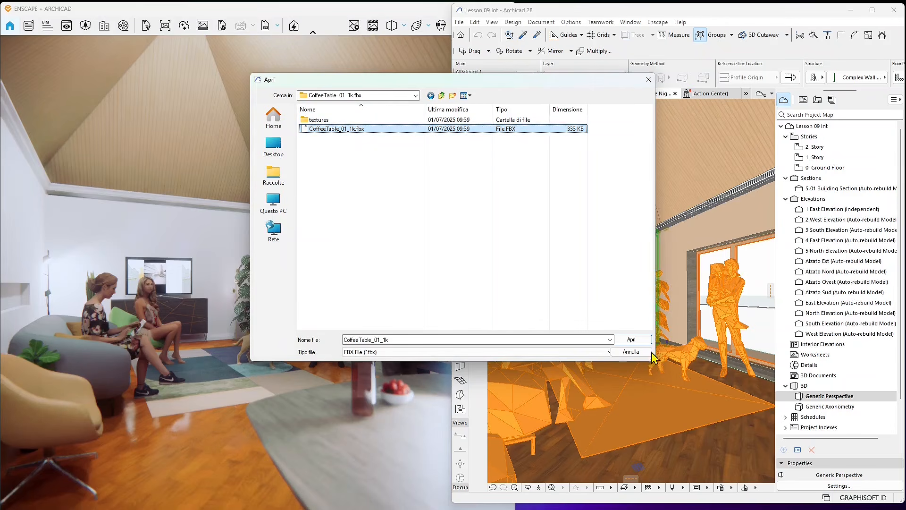
{"action": "left_click", "coordinate": [635, 340]}
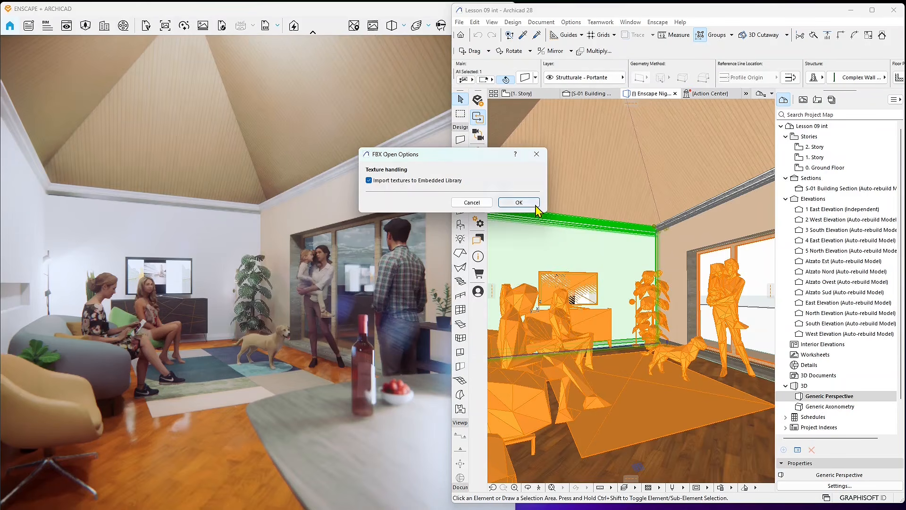
{"action": "left_click", "coordinate": [518, 202]}
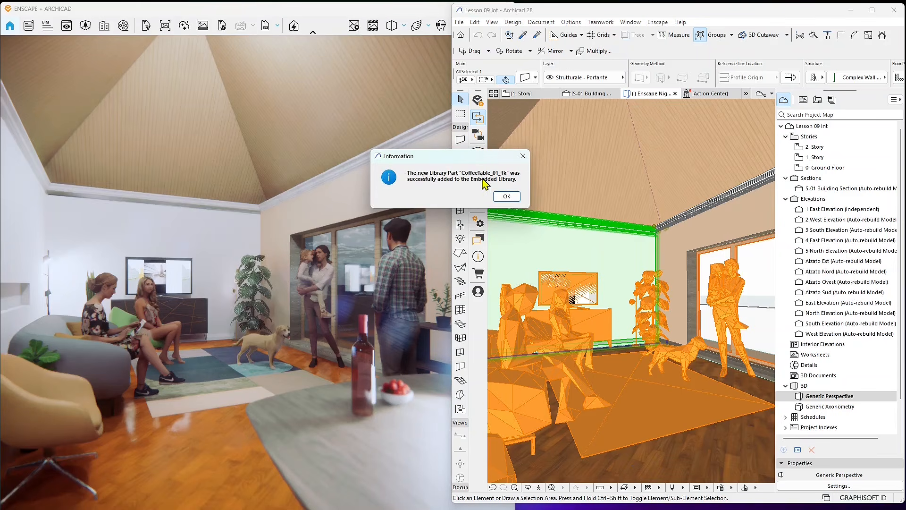
{"action": "left_click", "coordinate": [506, 197]}
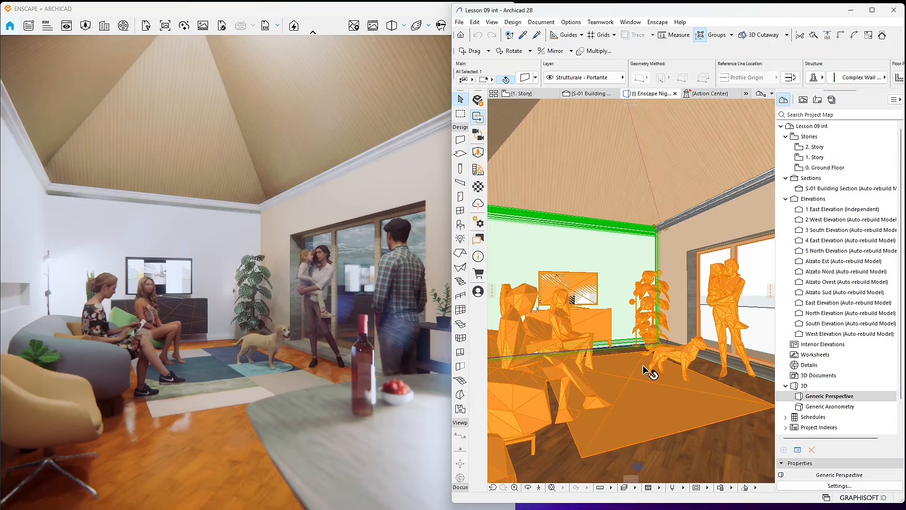
- Select the rug on the living room floor and open the Library Manager, placing its window over the 3D view
{"action": "left_click", "coordinate": [648, 401]}
{"action": "left_click", "coordinate": [459, 22]}
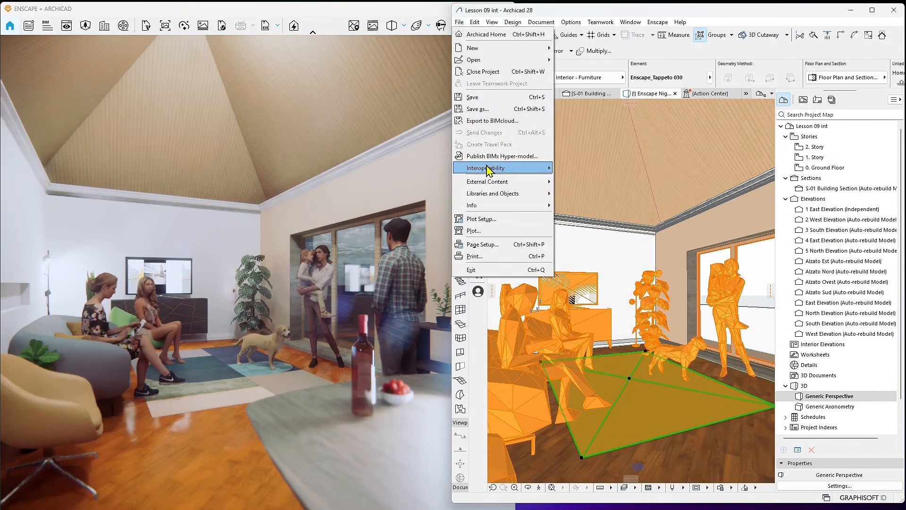
{"action": "mouse_move", "coordinate": [494, 184]}
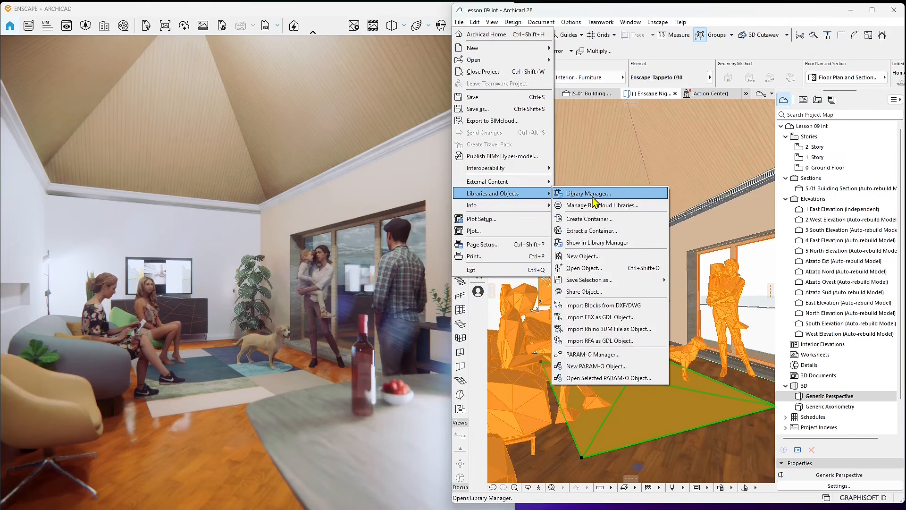
{"action": "left_click", "coordinate": [590, 194]}
{"action": "left_click_drag", "start_coordinate": [492, 70], "coordinate": [615, 87]}
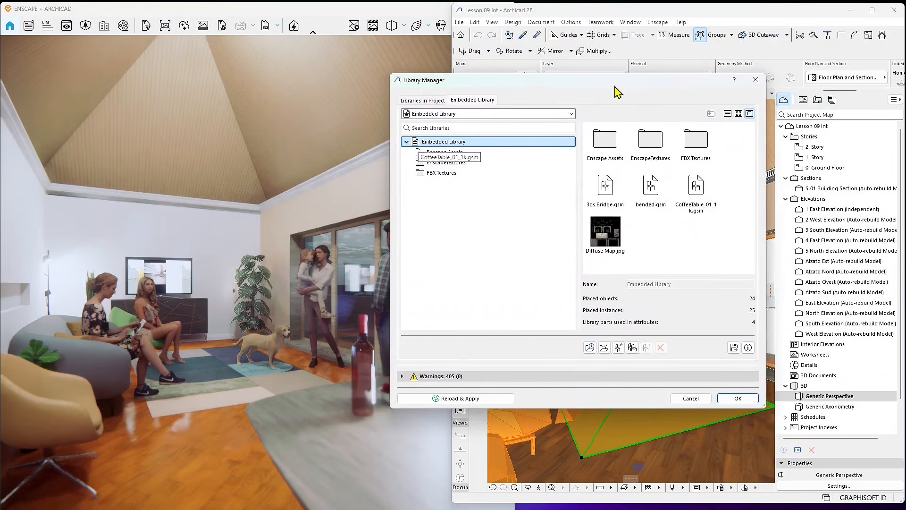
- Examine the Embedded Library's Enscape Assets, EnscapeTextures and FBX Textures folders, including the coffee table's diffuse texture
{"action": "left_click", "coordinate": [407, 142]}
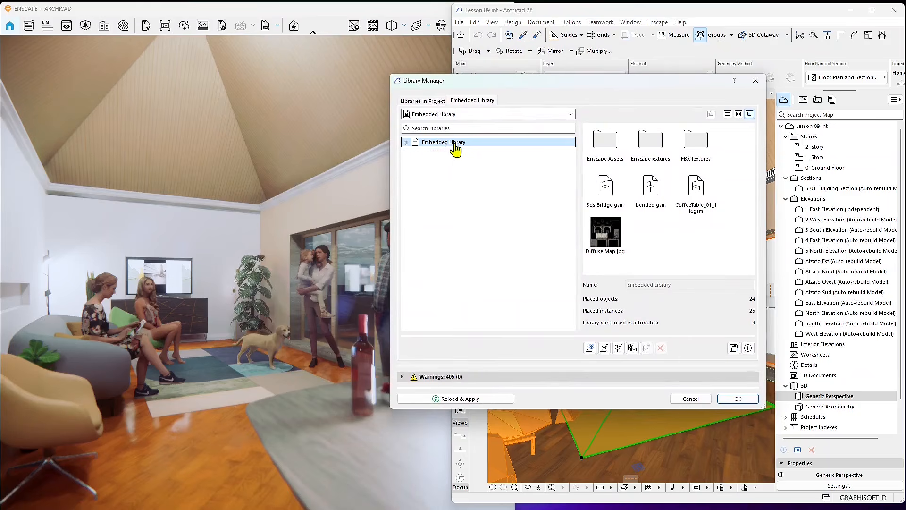
{"action": "left_click", "coordinate": [406, 142]}
{"action": "left_click", "coordinate": [444, 152]}
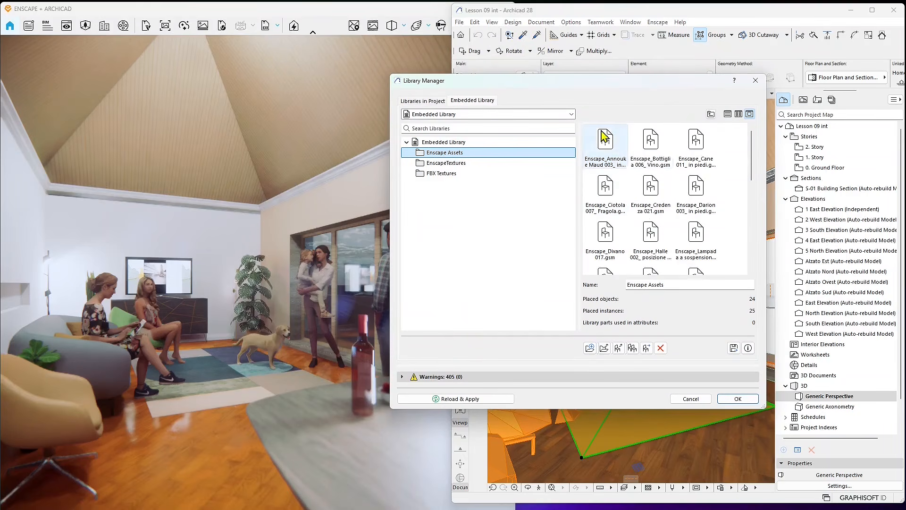
{"action": "left_click", "coordinate": [450, 163]}
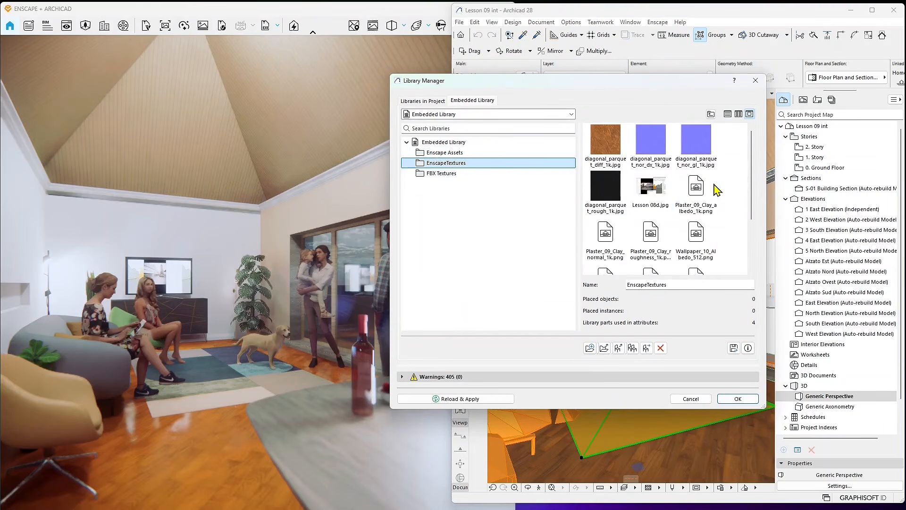
{"action": "left_click", "coordinate": [445, 174]}
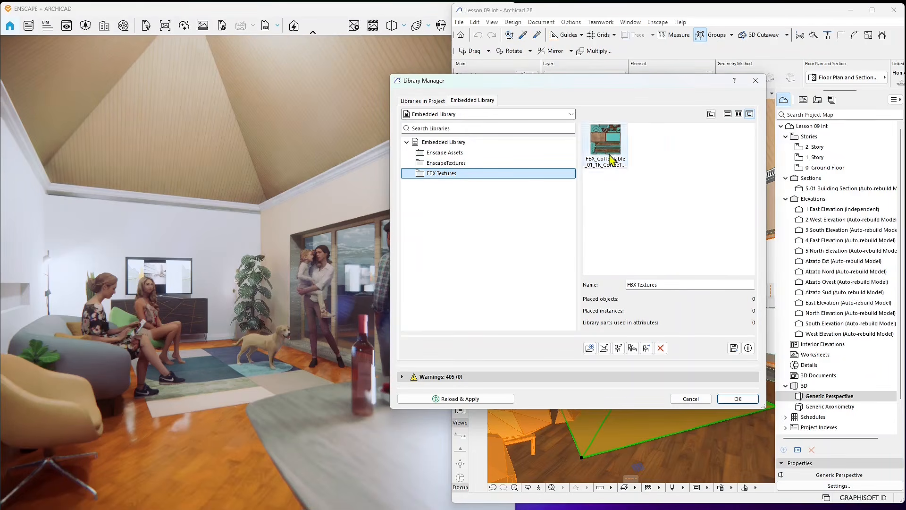
{"action": "left_click", "coordinate": [619, 166]}
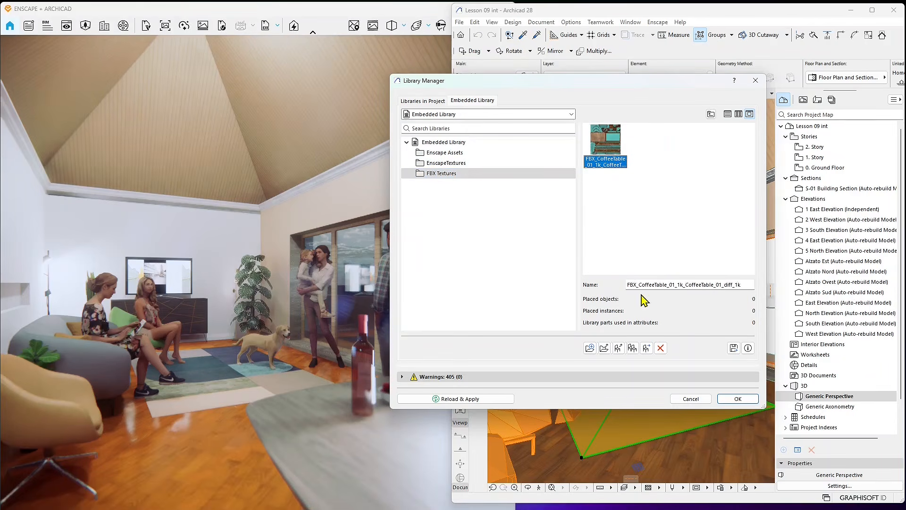
- Choose the CoffeeTable_01_1k.gsm object at the Embedded Library's root and make it the active object for placement
{"action": "left_click", "coordinate": [452, 153]}
{"action": "left_click", "coordinate": [451, 143]}
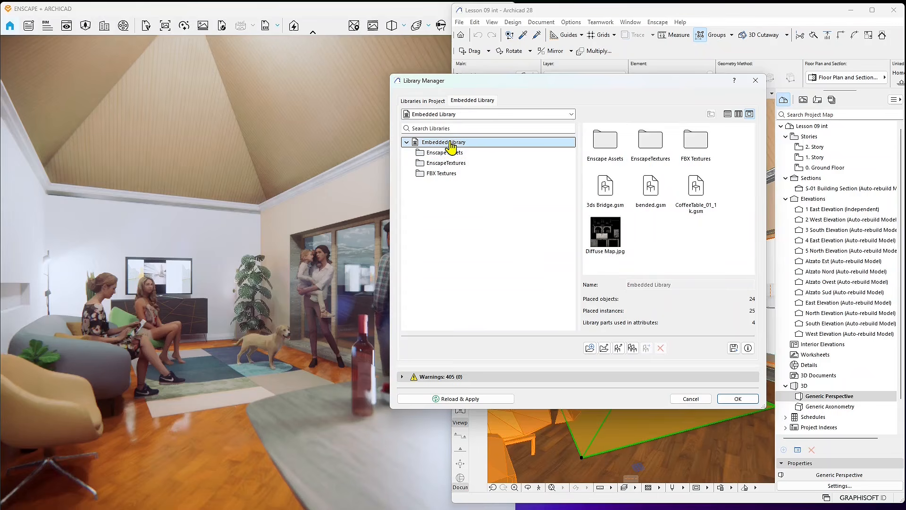
{"action": "left_click", "coordinate": [694, 196]}
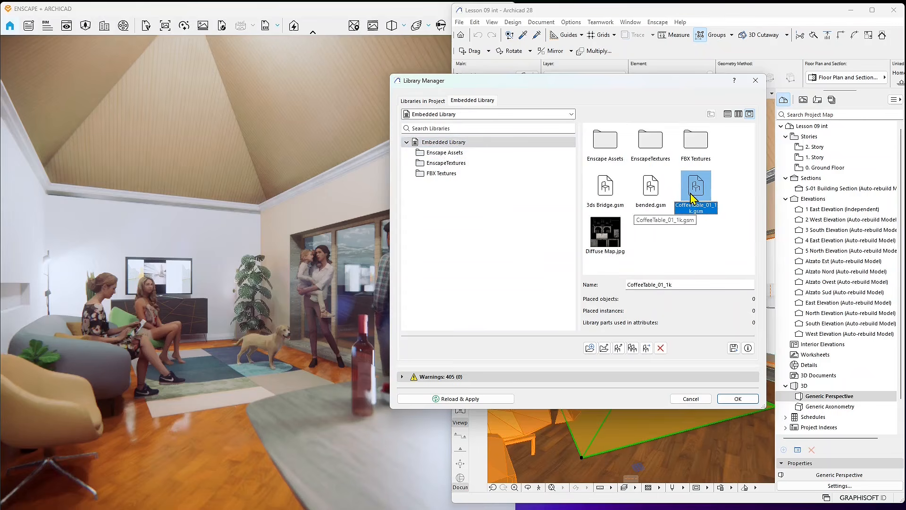
{"action": "double_click", "coordinate": [691, 196]}
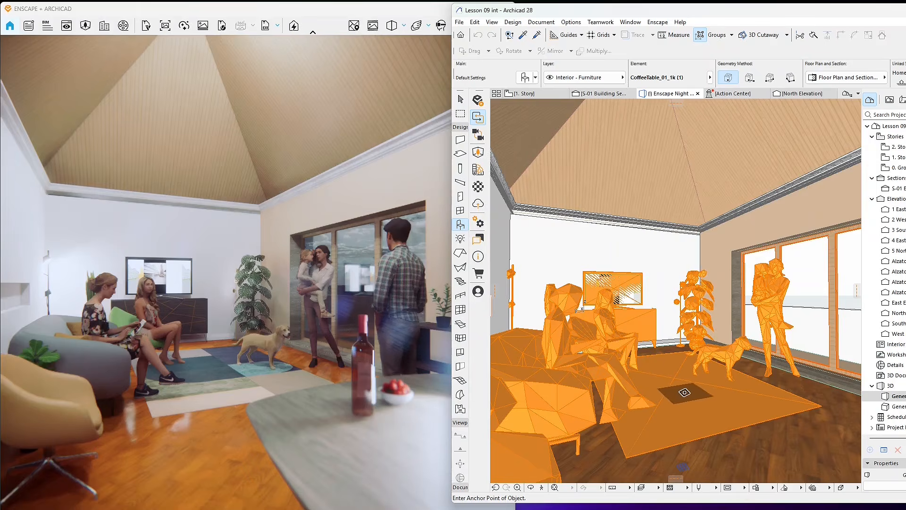
- Import the coffee table FBX file as a GDL object again, with its textures imported to the Embedded Library
{"action": "left_click", "coordinate": [460, 24]}
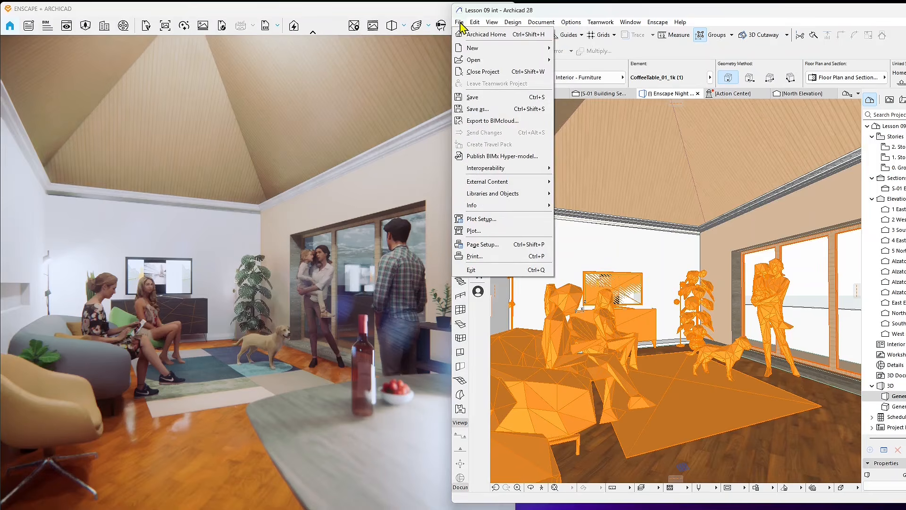
{"action": "mouse_move", "coordinate": [491, 194]}
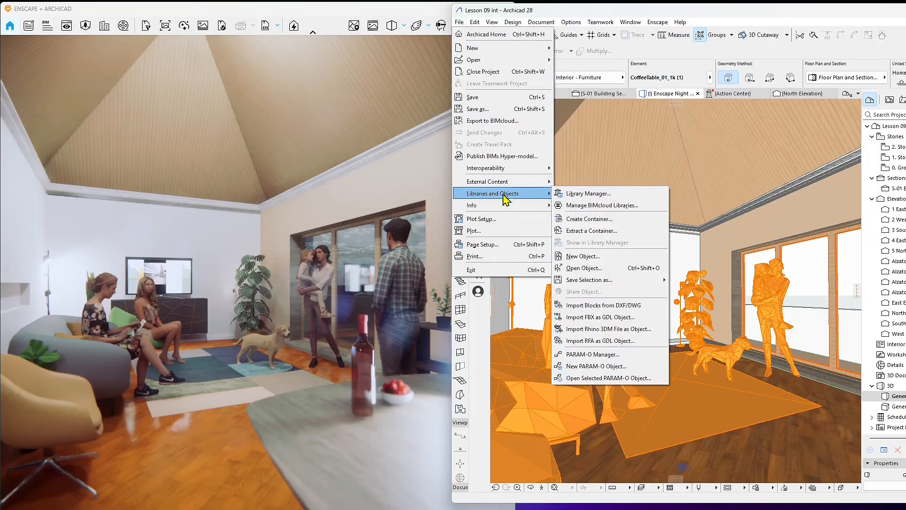
{"action": "left_click", "coordinate": [597, 317]}
{"action": "double_click", "coordinate": [355, 130]}
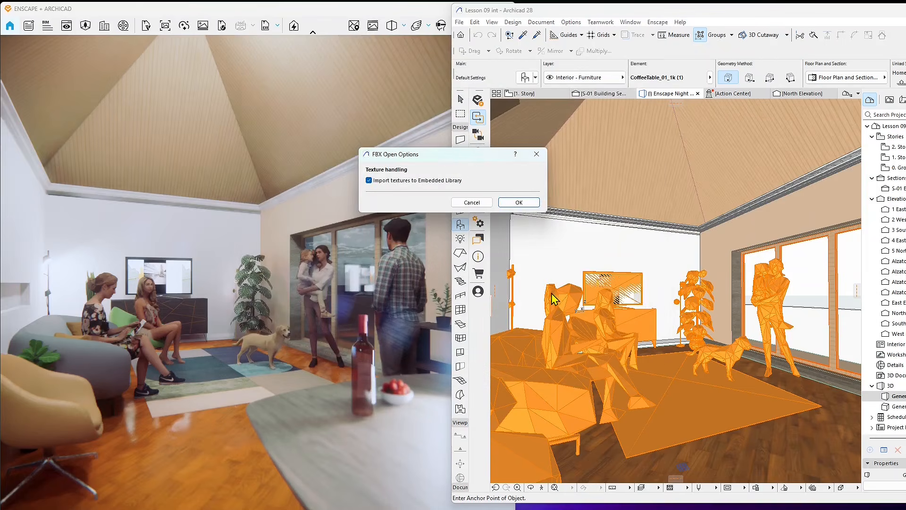
{"action": "left_click", "coordinate": [520, 205]}
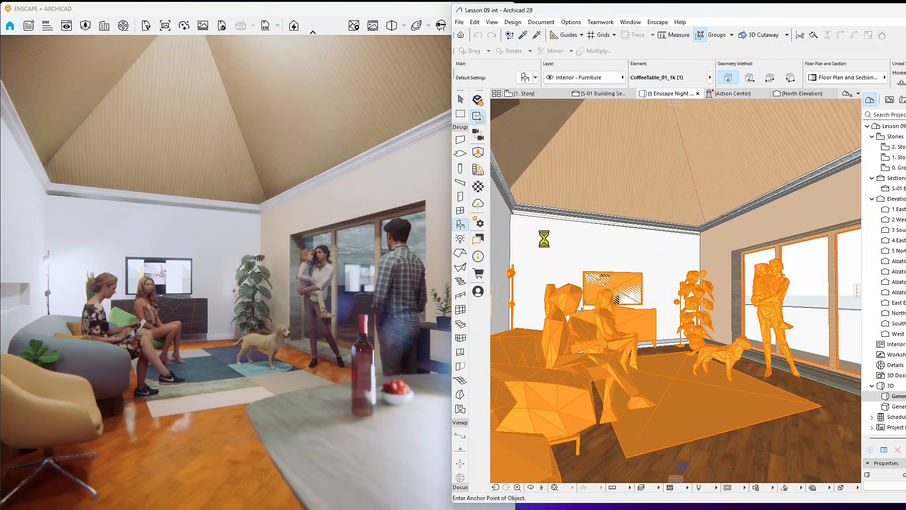
{"action": "left_click", "coordinate": [515, 197]}
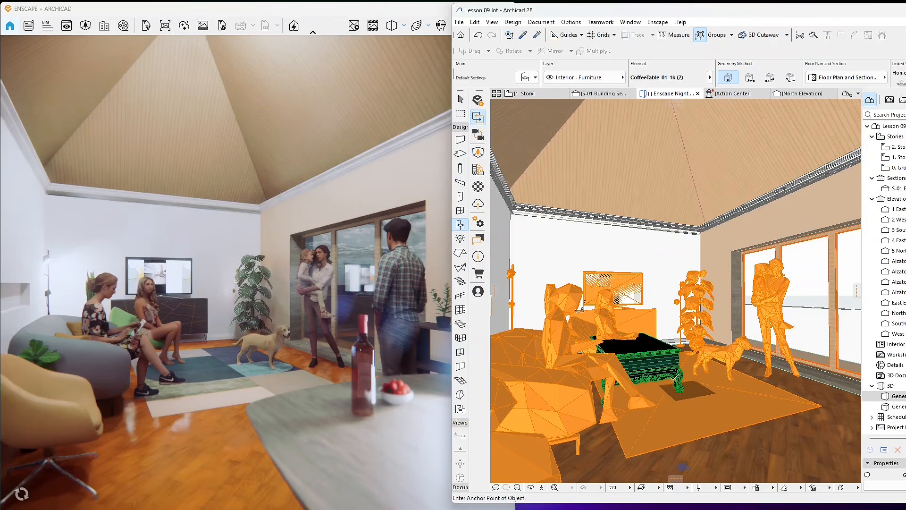
- Place the CoffeeTable_01_1k (2) object on the living room rug and select the placed table
{"action": "left_click", "coordinate": [694, 397]}
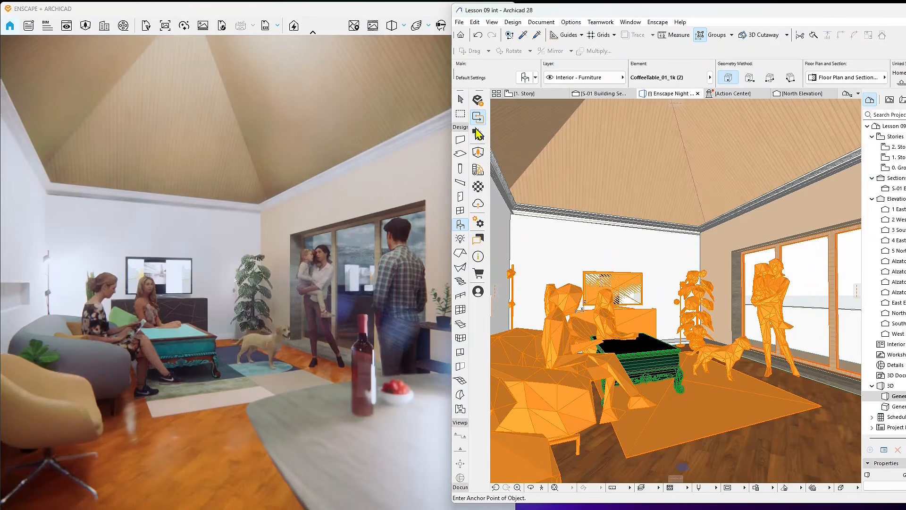
{"action": "left_click", "coordinate": [460, 99]}
{"action": "left_click", "coordinate": [653, 377]}
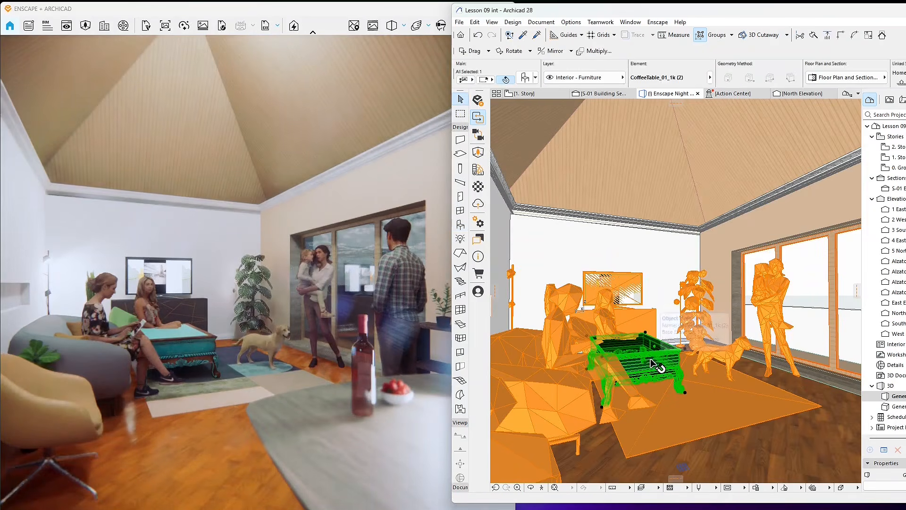
- Move the coffee table across the living room floor toward the foreground and the glazed doors
{"action": "left_click", "coordinate": [603, 408]}
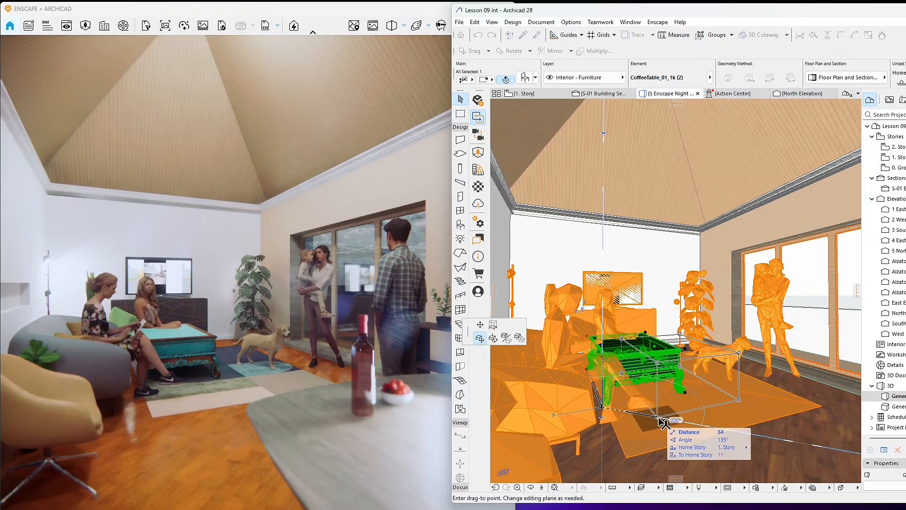
{"action": "left_click", "coordinate": [713, 463]}
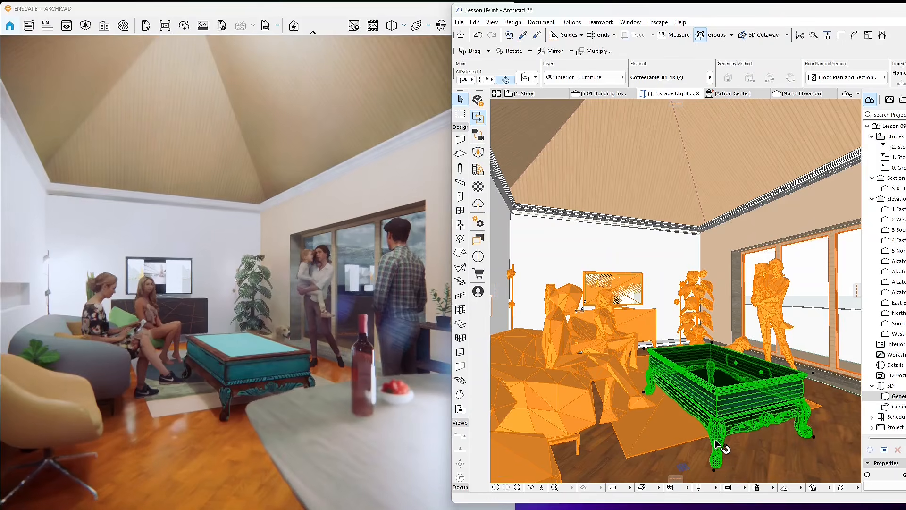
{"action": "left_click", "coordinate": [716, 397]}
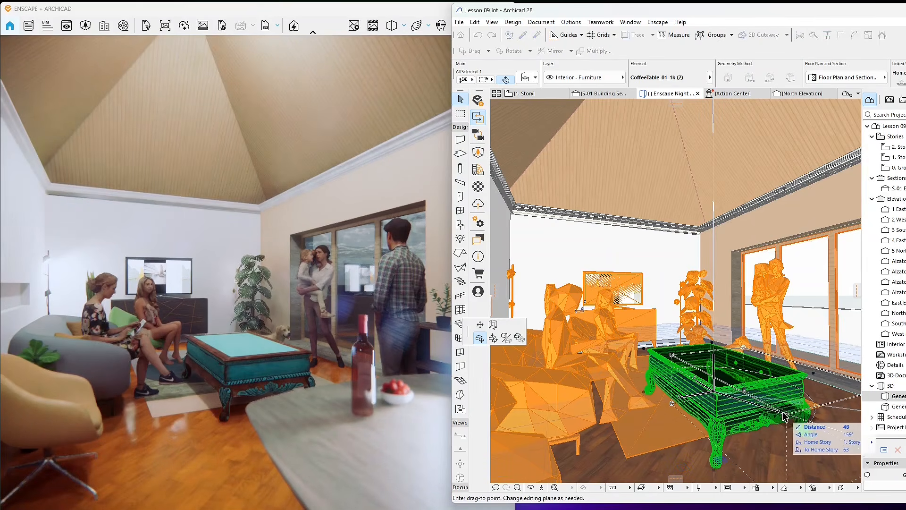
{"action": "left_click", "coordinate": [782, 415]}
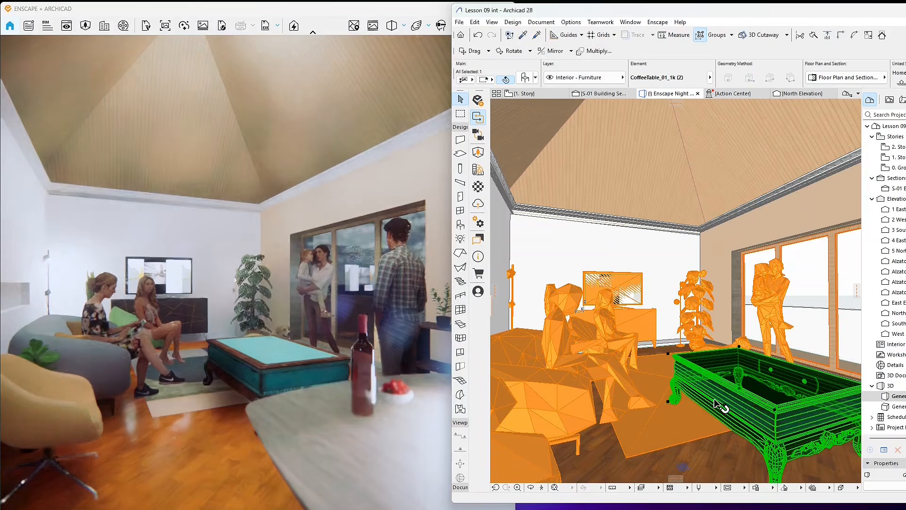
- Rotate the coffee table about 198° in plan around a center point near its front side
{"action": "left_click", "coordinate": [715, 404]}
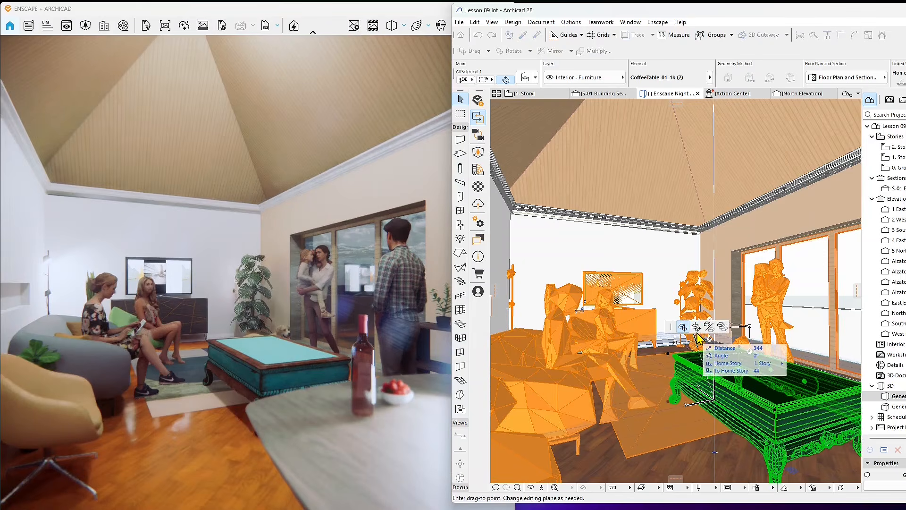
{"action": "left_click", "coordinate": [696, 330]}
{"action": "left_click", "coordinate": [753, 405]}
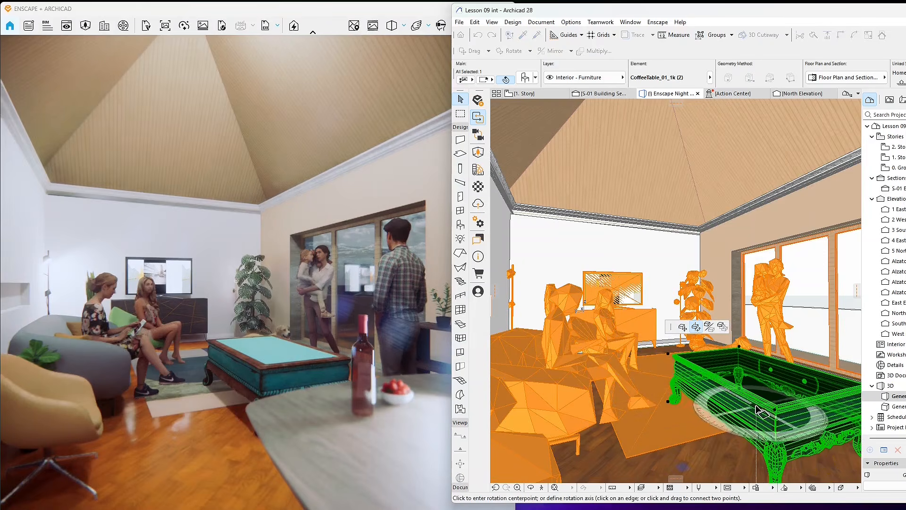
{"action": "left_click", "coordinate": [698, 419]}
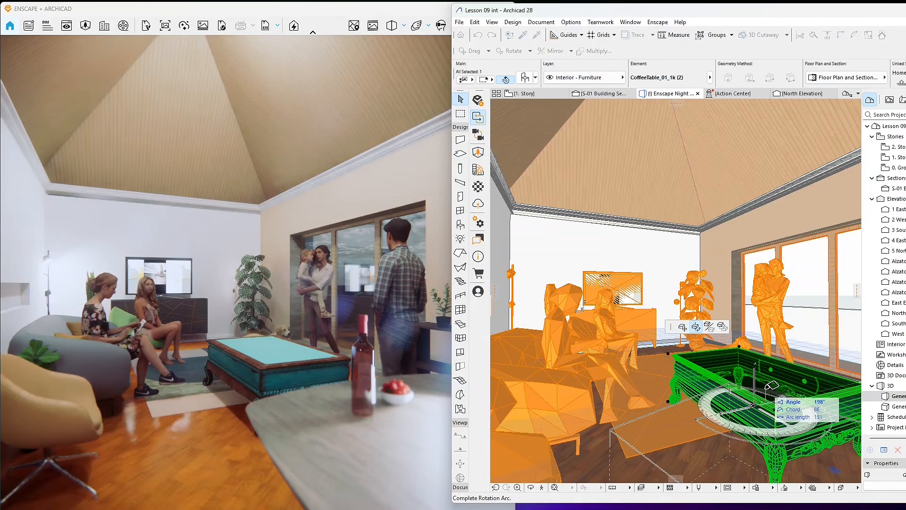
{"action": "left_click", "coordinate": [765, 389]}
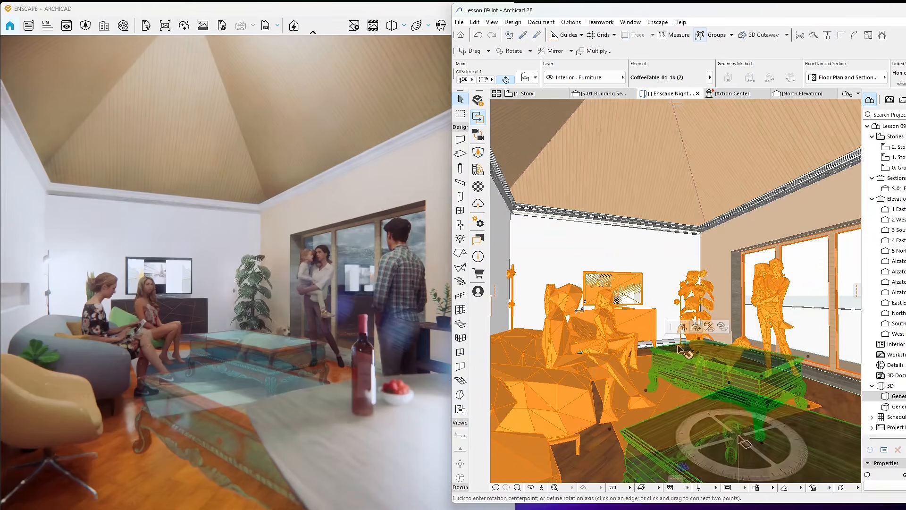
- Open the coffee table's object settings and examine its elevation and 3D previews, turning the 3D preview
{"action": "right_click", "coordinate": [679, 347]}
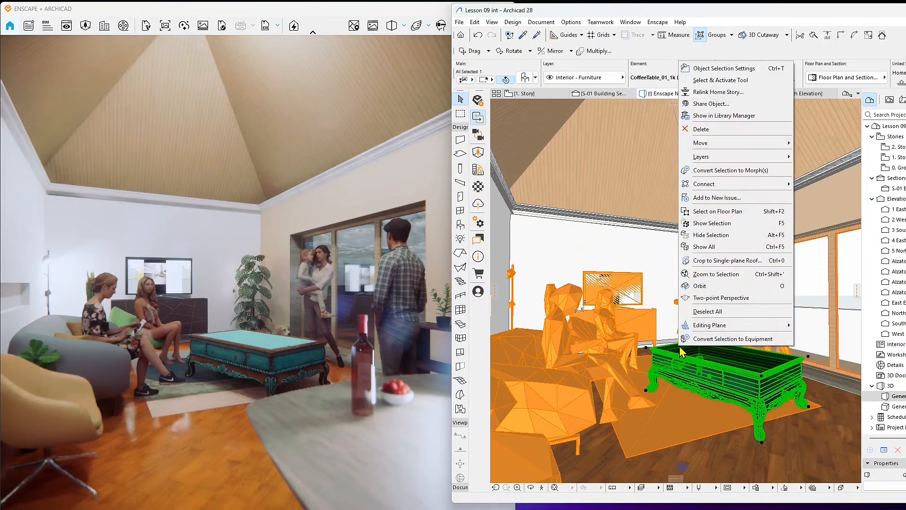
{"action": "left_click", "coordinate": [713, 69]}
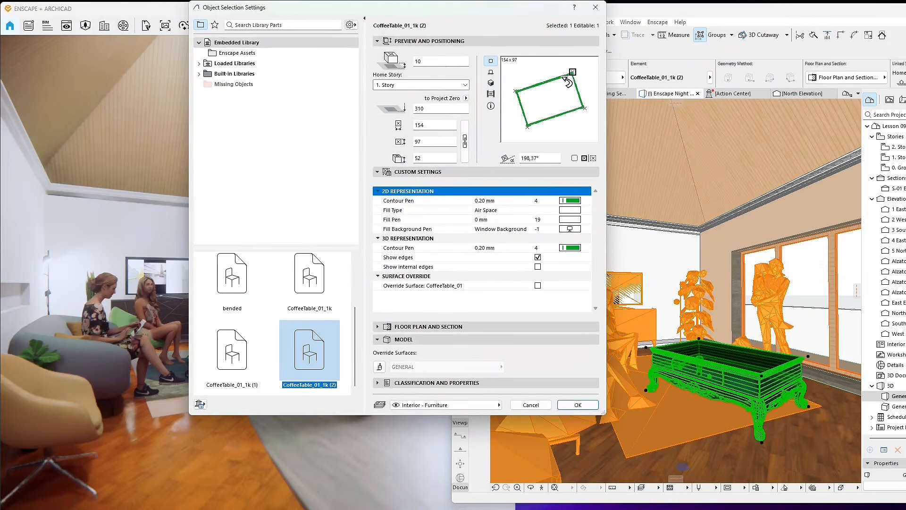
{"action": "left_click", "coordinate": [491, 72]}
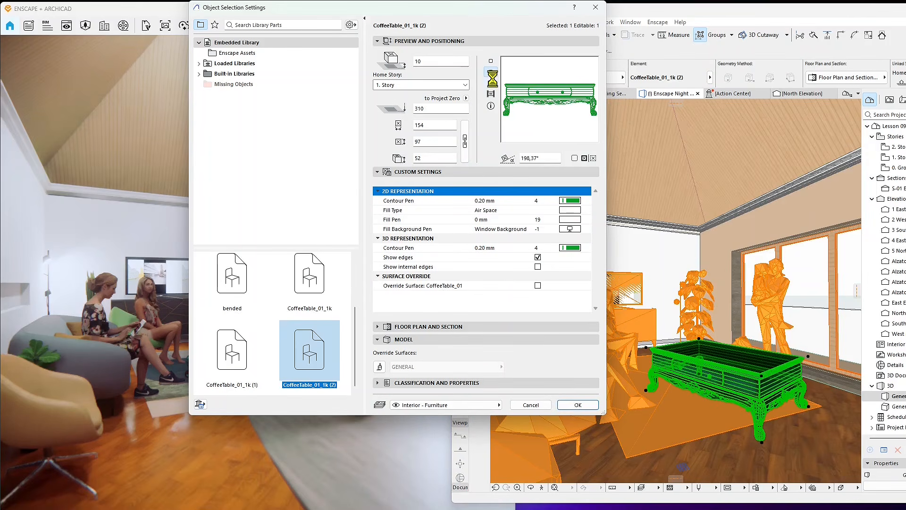
{"action": "left_click", "coordinate": [492, 83]}
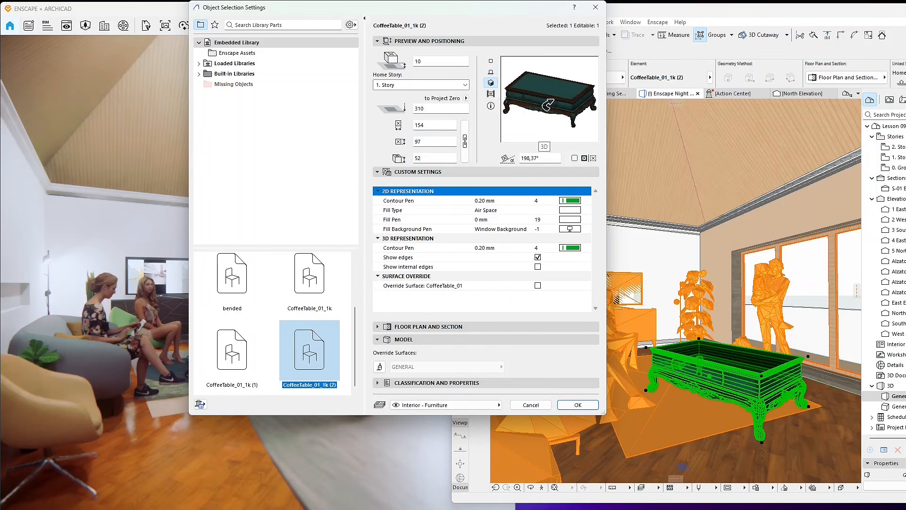
{"action": "left_click_drag", "start_coordinate": [544, 100], "coordinate": [572, 104]}
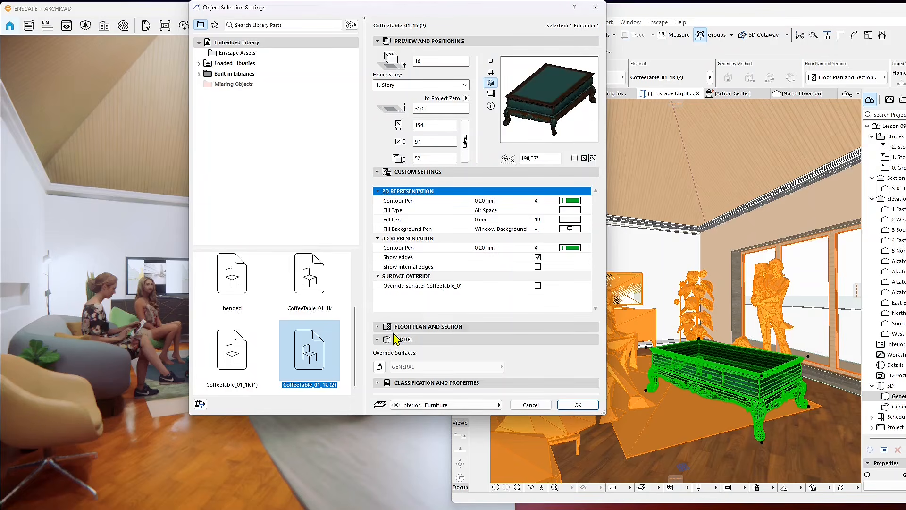
- Link the coffee table's dimensions proportionally and set its height to 45
{"action": "left_click", "coordinate": [465, 148]}
{"action": "left_click", "coordinate": [437, 127]}
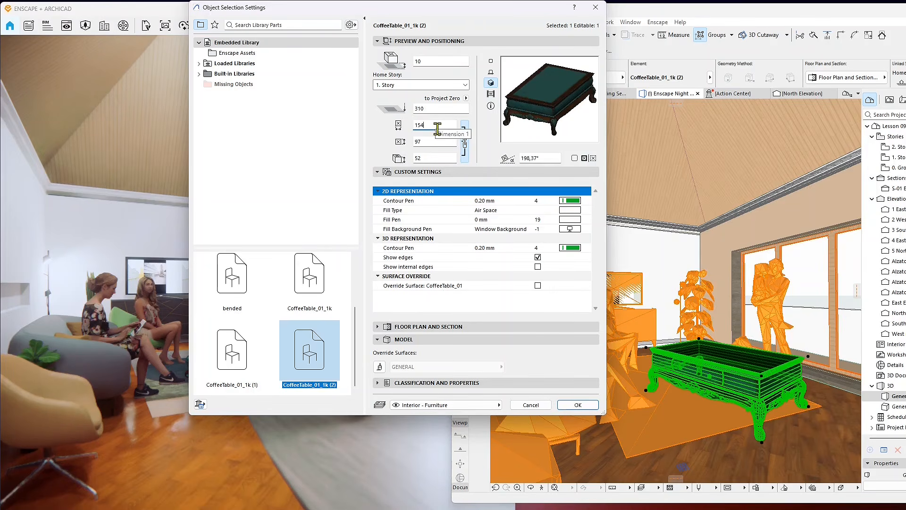
{"action": "double_click", "coordinate": [429, 157]}
{"action": "type", "text": "45"}
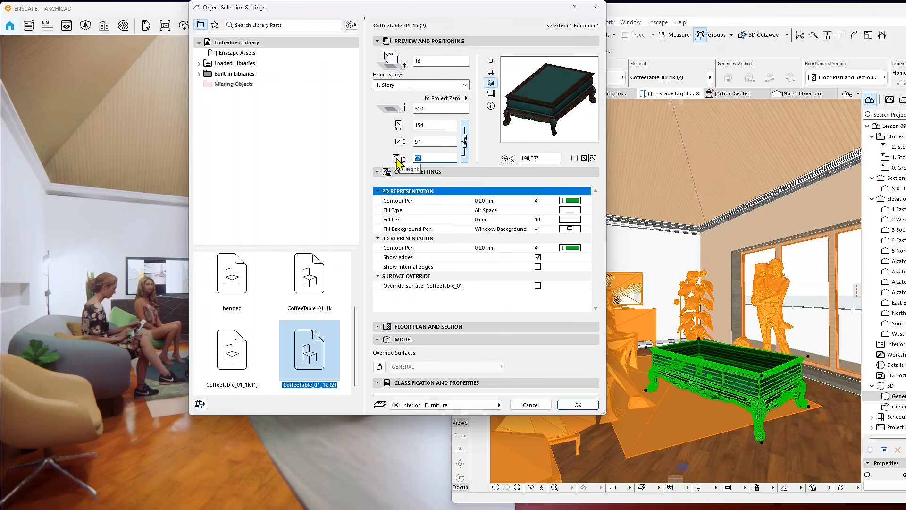
{"action": "left_click", "coordinate": [432, 143]}
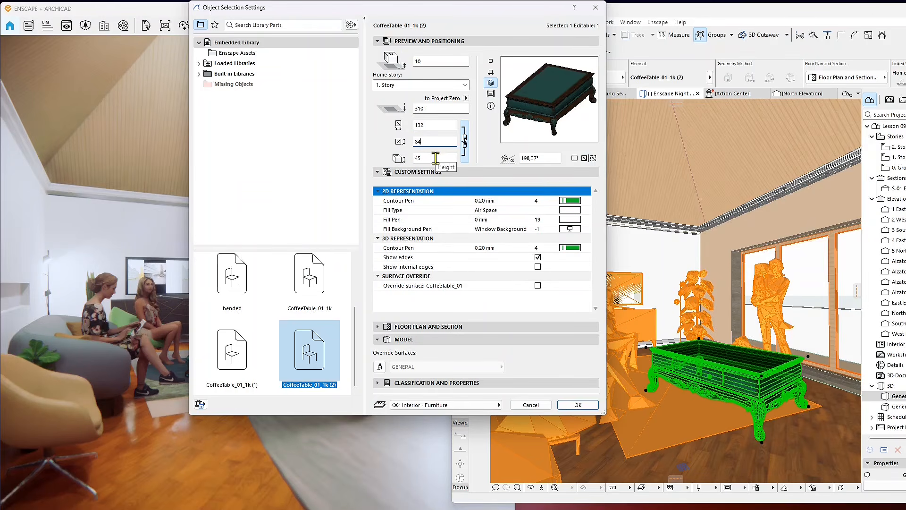
- Review the coffee table's Model and Classification and Properties settings and the Embedded Library, and apply the object settings
{"action": "left_click", "coordinate": [385, 340]}
{"action": "left_click", "coordinate": [388, 340]}
{"action": "left_click", "coordinate": [386, 383]}
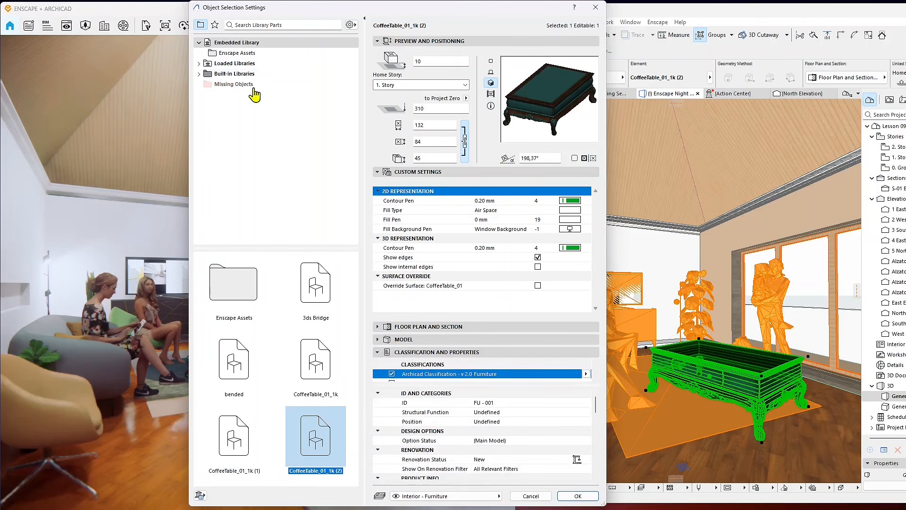
{"action": "left_click", "coordinate": [237, 44]}
{"action": "left_click", "coordinate": [578, 495]}
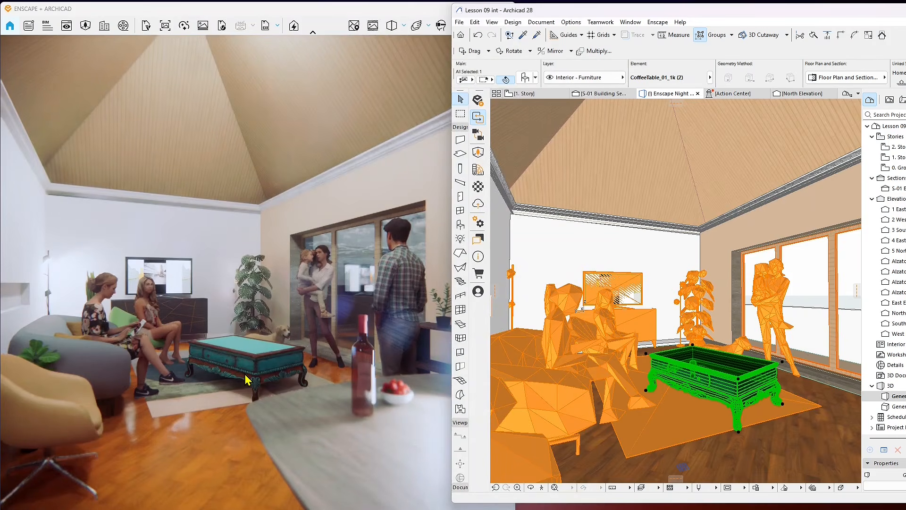
- Create a surface named Table at the root of the surface list by duplicating Mattone - Disposizione a Correre
{"action": "left_click", "coordinate": [571, 23]}
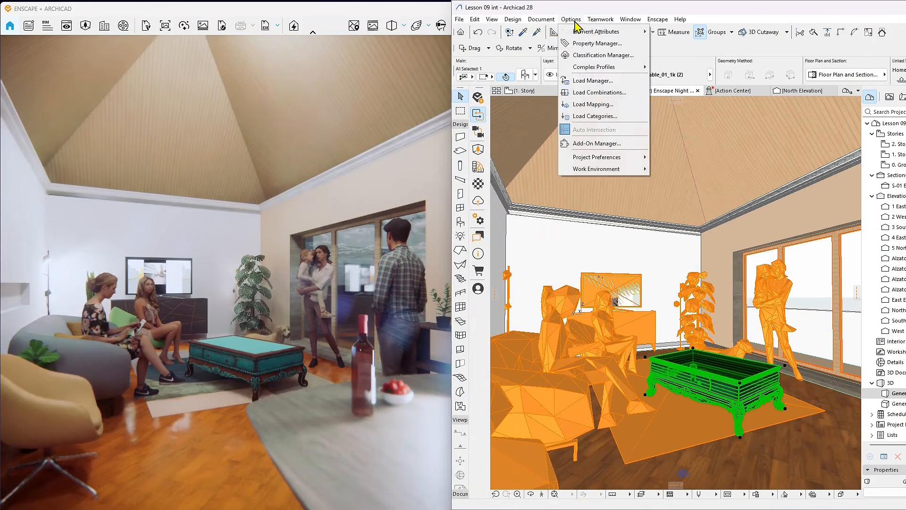
{"action": "mouse_move", "coordinate": [586, 31]}
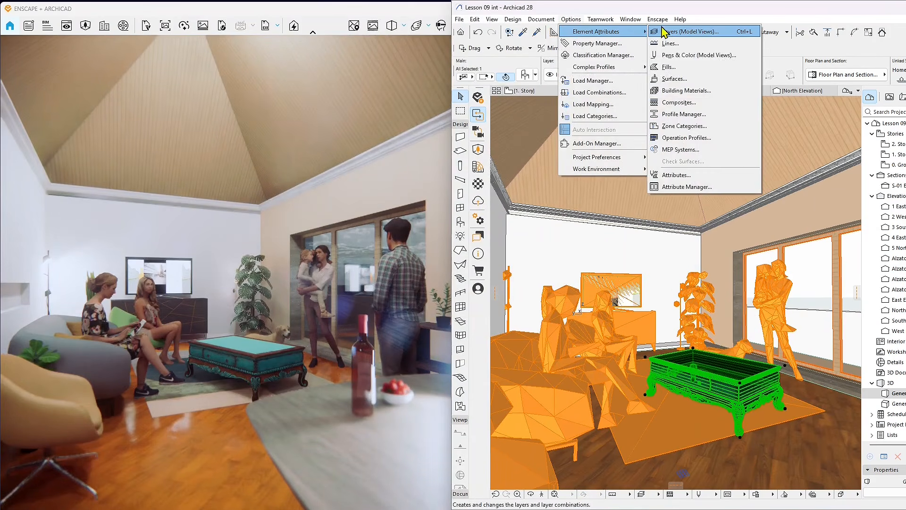
{"action": "left_click", "coordinate": [674, 79]}
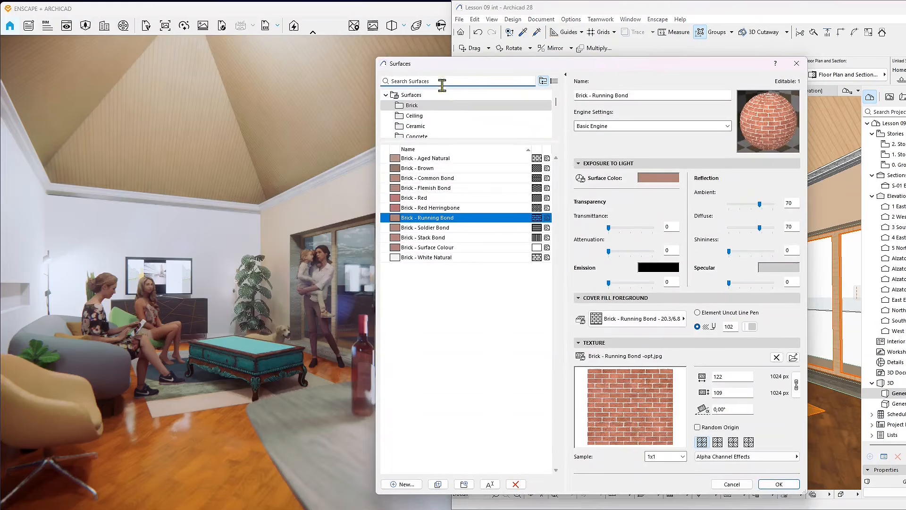
{"action": "left_click_drag", "start_coordinate": [438, 66], "coordinate": [438, 58]}
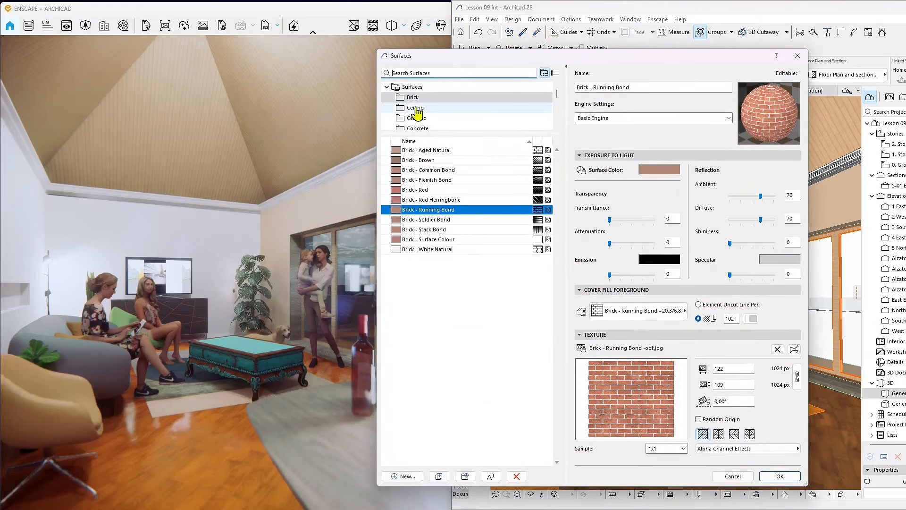
{"action": "left_click", "coordinate": [387, 88]}
{"action": "left_click", "coordinate": [410, 87]}
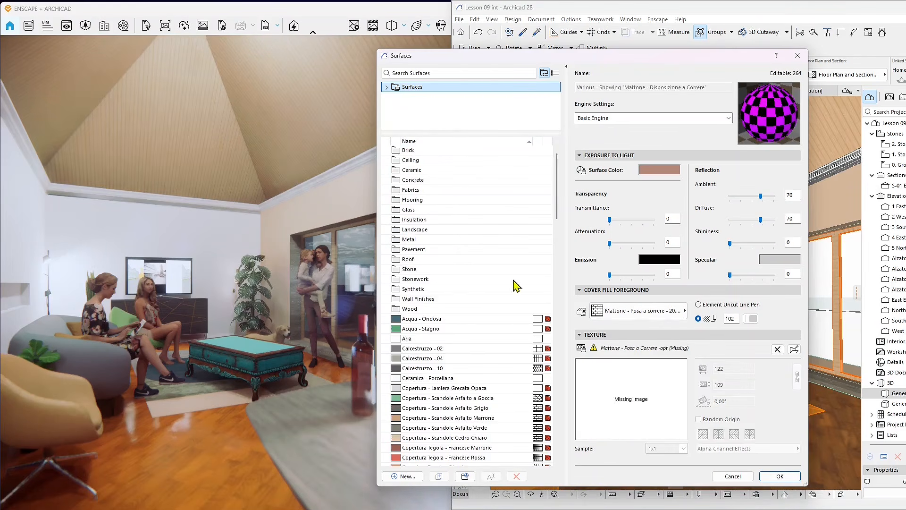
{"action": "left_click", "coordinate": [405, 476]}
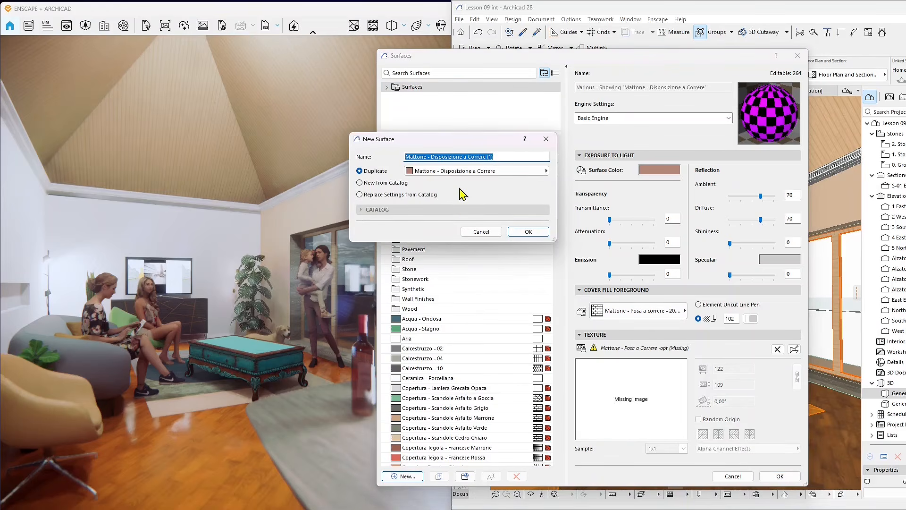
{"action": "type", "text": "Table"}
{"action": "key", "text": "Return"}
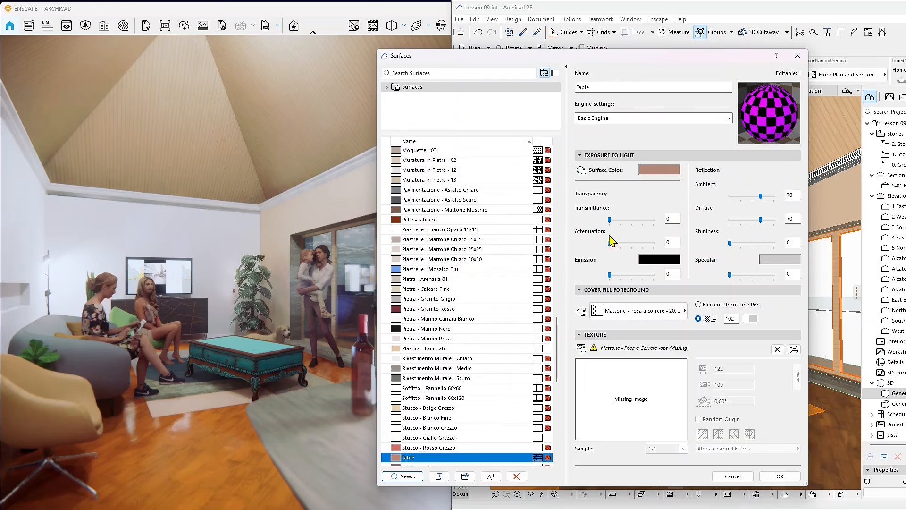
- Set the Table surface's transmittance and attenuation to 50 and its emission to 25
{"action": "left_click", "coordinate": [632, 220]}
{"action": "left_click_drag", "start_coordinate": [610, 243], "coordinate": [632, 243]}
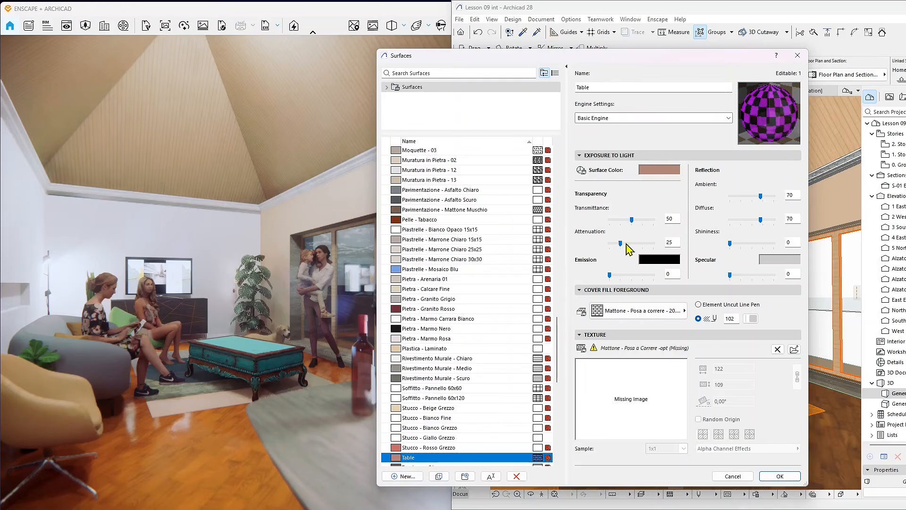
{"action": "left_click_drag", "start_coordinate": [609, 275], "coordinate": [621, 274]}
- Change the Table surface's color to bright green, RGB 78, 222, 129
{"action": "left_click", "coordinate": [660, 169]}
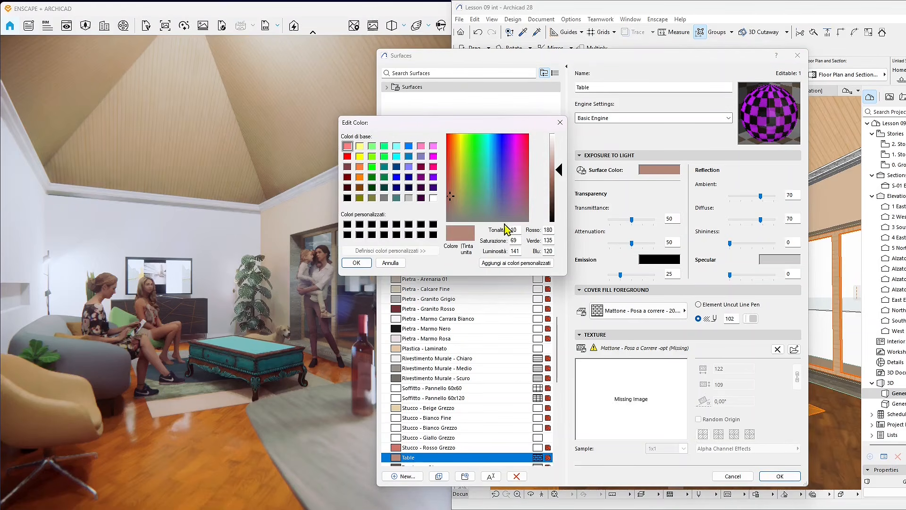
{"action": "left_click", "coordinate": [479, 171]}
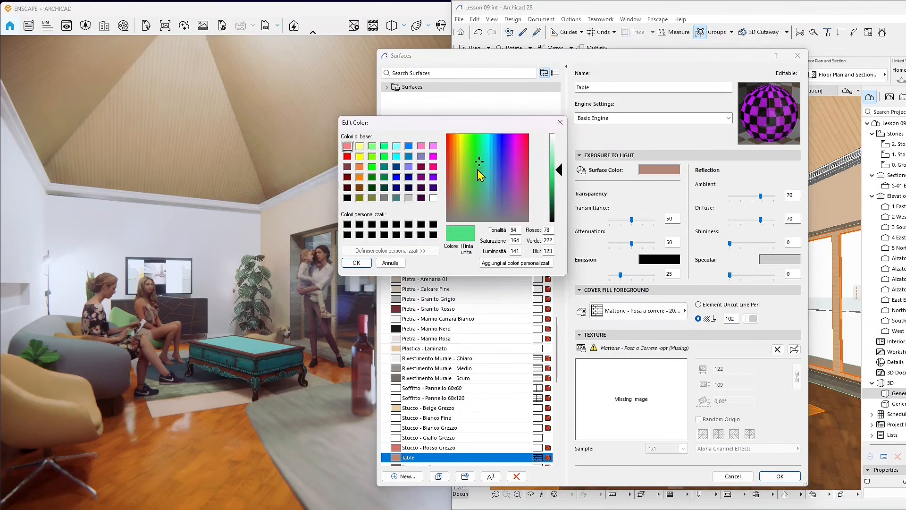
{"action": "left_click", "coordinate": [357, 263]}
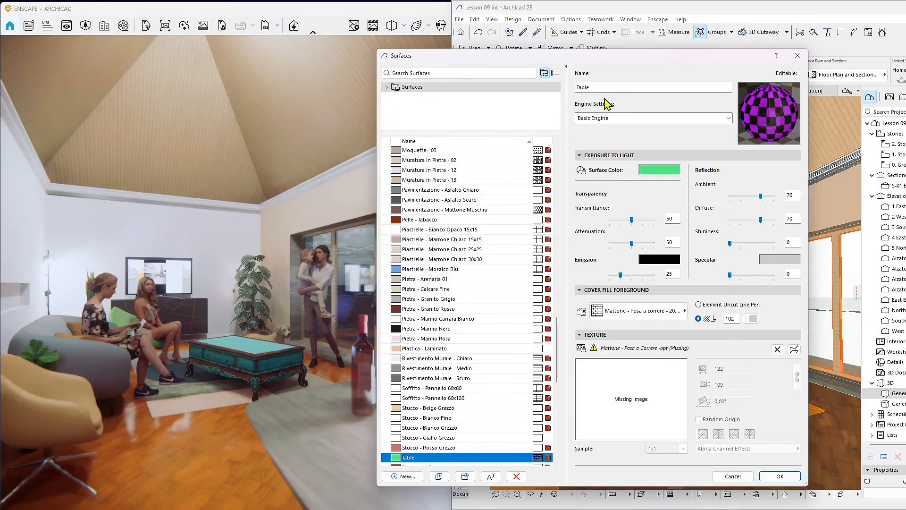
- Review the Table surface's Hardware acceleration and Cineware and Redshift by Maxon engine settings and return to Basic Engine
{"action": "left_click", "coordinate": [607, 118]}
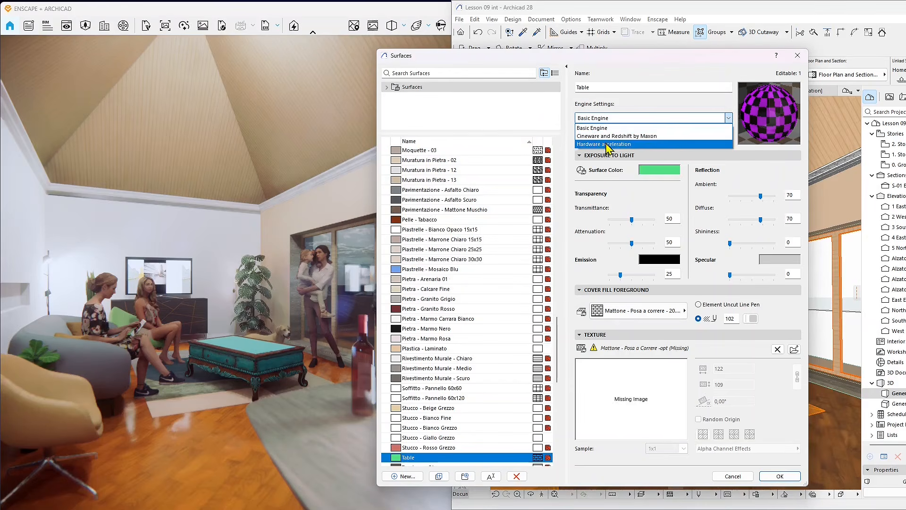
{"action": "left_click", "coordinate": [607, 144]}
{"action": "left_click", "coordinate": [604, 118]}
{"action": "left_click", "coordinate": [597, 135]}
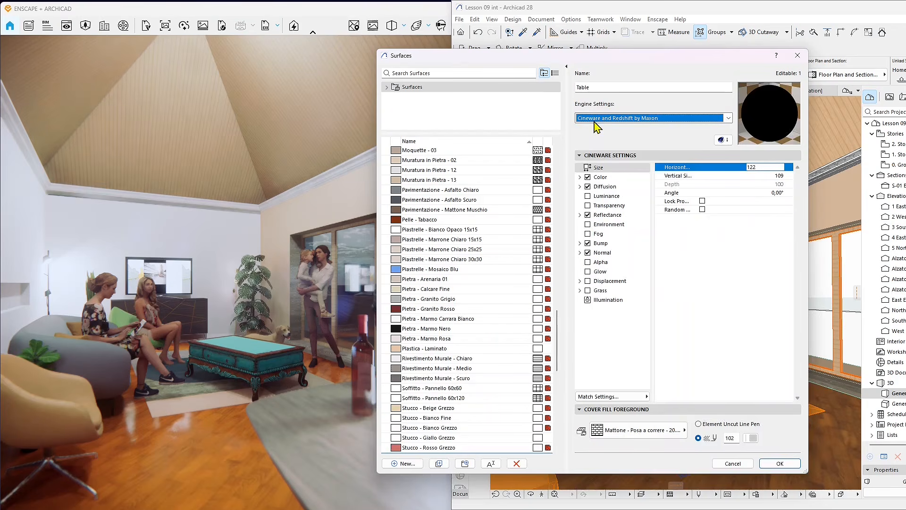
{"action": "left_click", "coordinate": [597, 120]}
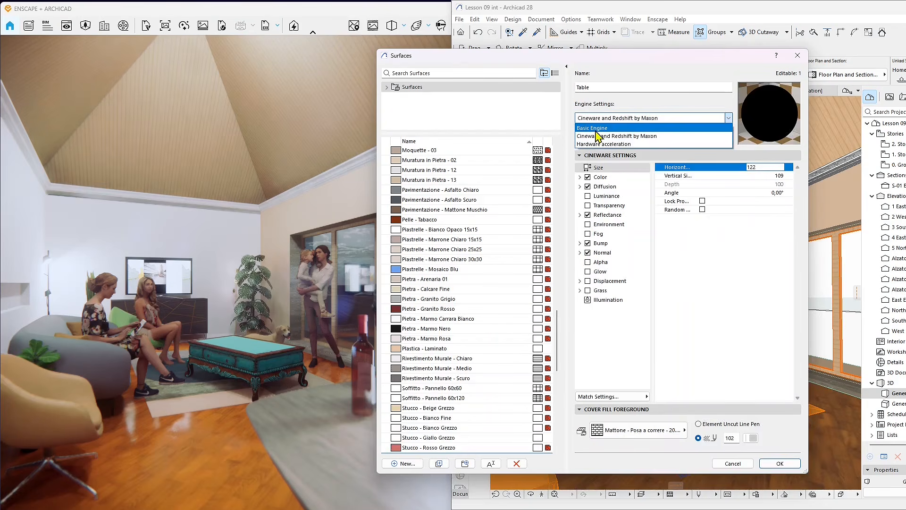
{"action": "left_click", "coordinate": [597, 129]}
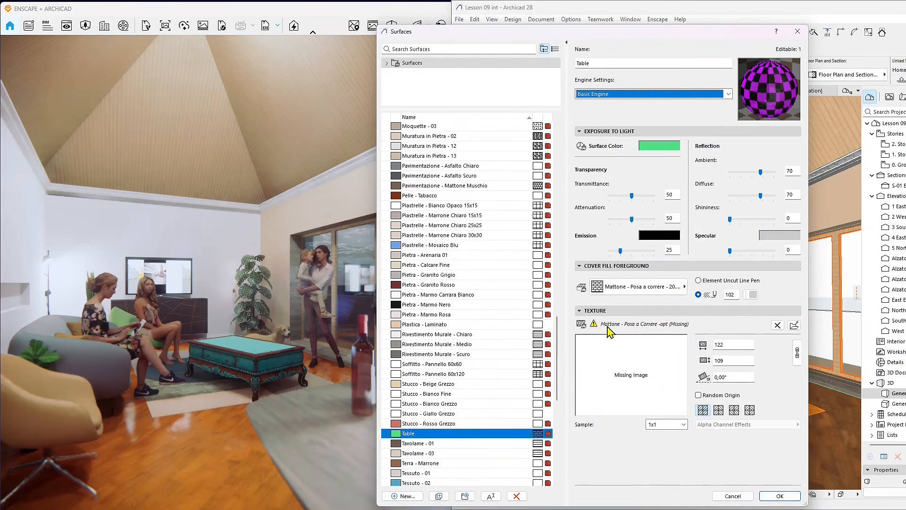
- Replace the Table surface's missing texture with FBX_CoffeeTable_01_1k_CoffeeTable_01_diff_1k.jpg from the Embedded Library's FBX Textures folder
{"action": "left_click", "coordinate": [777, 326]}
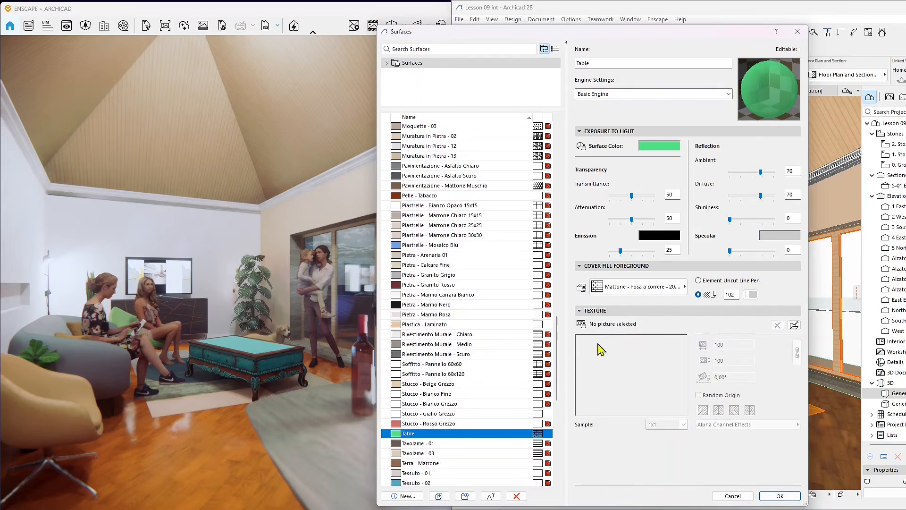
{"action": "left_click", "coordinate": [794, 326]}
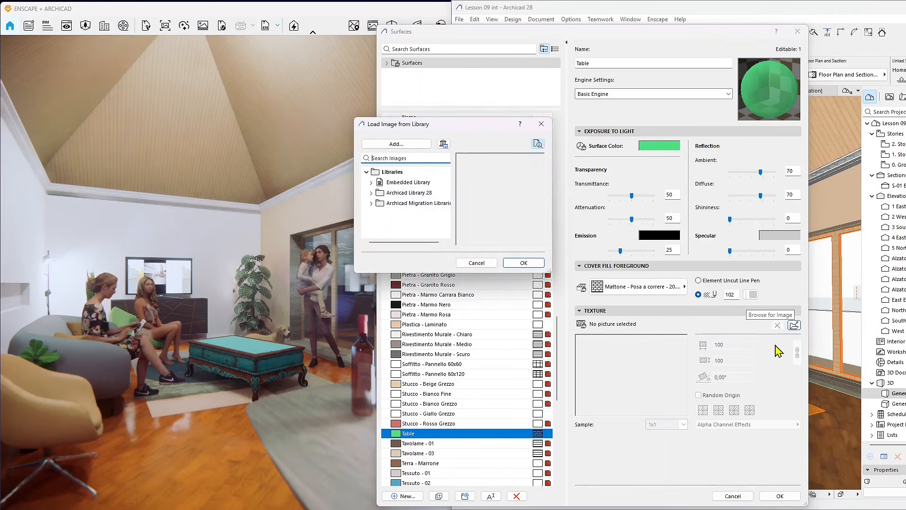
{"action": "left_click", "coordinate": [409, 185]}
{"action": "left_click", "coordinate": [372, 182]}
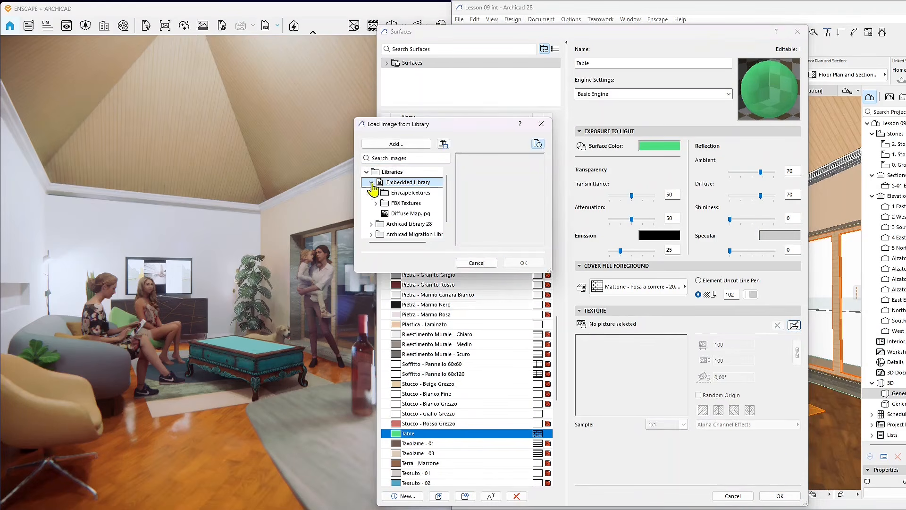
{"action": "left_click", "coordinate": [417, 215]}
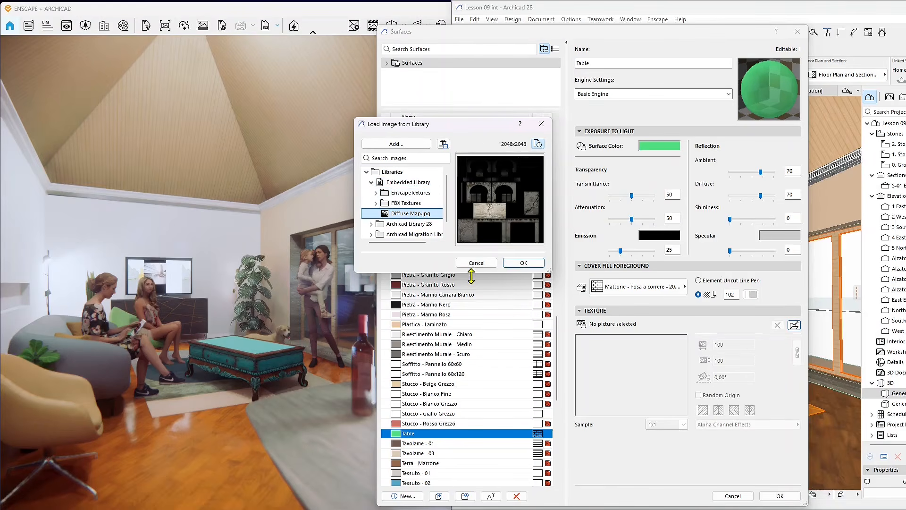
{"action": "left_click_drag", "start_coordinate": [471, 274], "coordinate": [505, 436]}
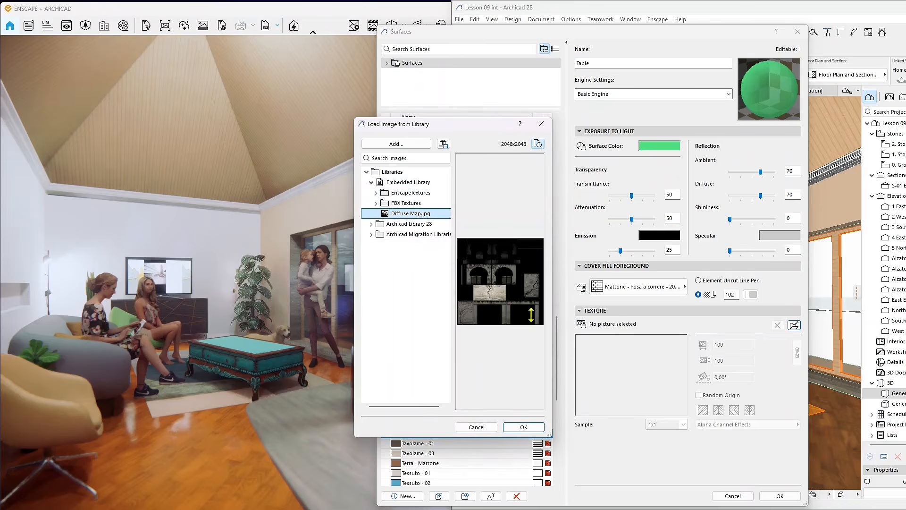
{"action": "left_click", "coordinate": [407, 204]}
{"action": "double_click", "coordinate": [408, 207]}
{"action": "left_click", "coordinate": [415, 214]}
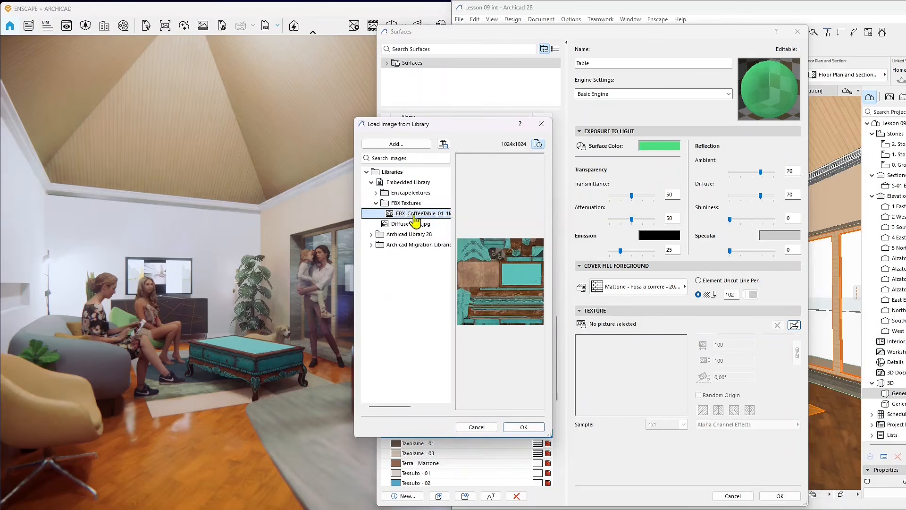
{"action": "left_click", "coordinate": [523, 427]}
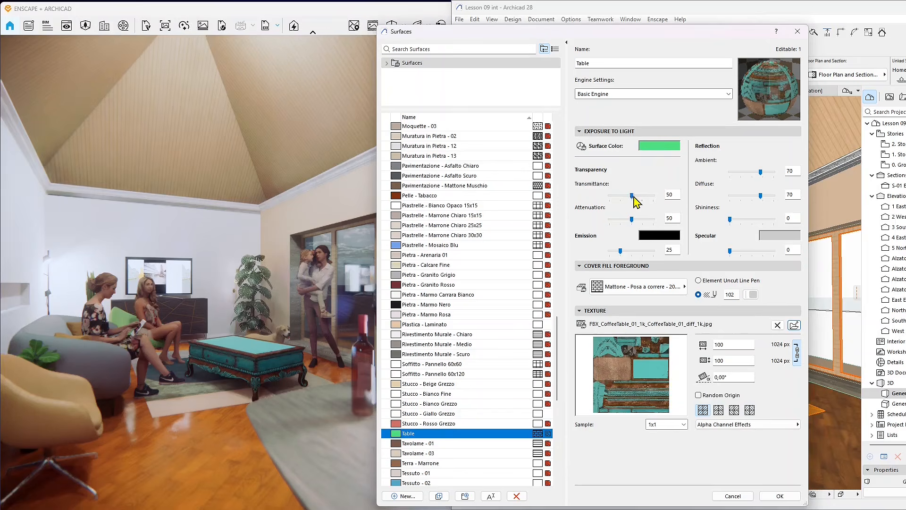
- Lower the Table surface's transmittance, attenuation and emission to the minimum, slightly raise its shininess and specular values, and accept the surface
{"action": "left_click_drag", "start_coordinate": [632, 196], "coordinate": [593, 225]}
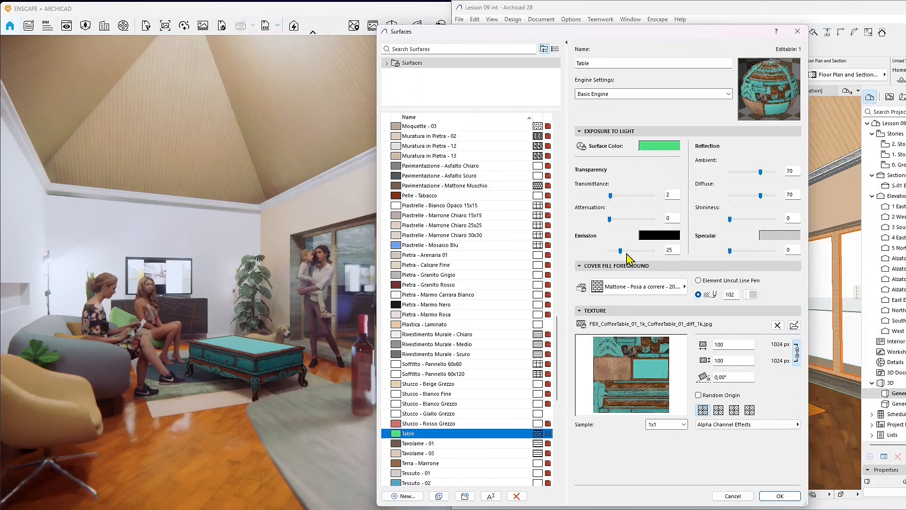
{"action": "left_click_drag", "start_coordinate": [623, 252], "coordinate": [593, 258]}
{"action": "left_click_drag", "start_coordinate": [611, 195], "coordinate": [598, 198]}
{"action": "left_click_drag", "start_coordinate": [730, 220], "coordinate": [742, 219]}
{"action": "left_click_drag", "start_coordinate": [730, 251], "coordinate": [740, 250]}
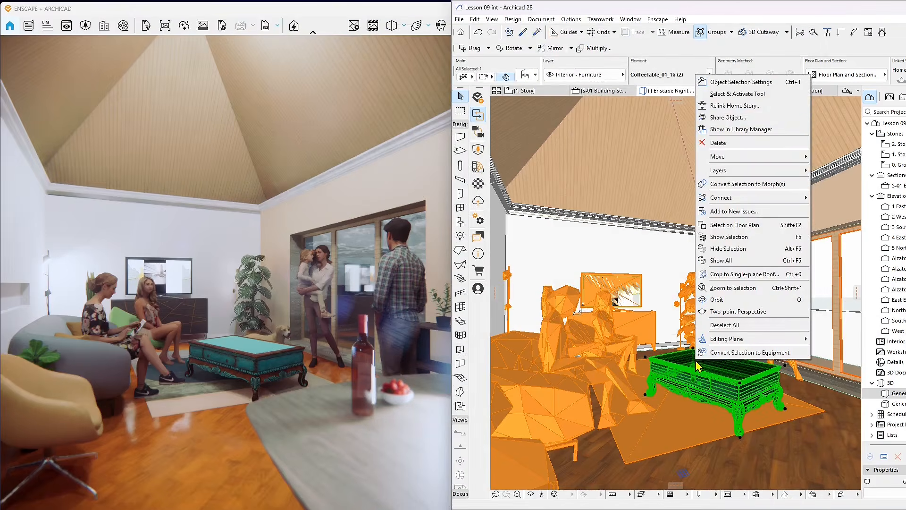
- Override the coffee table's surfaces with the Table surface in its Model settings and apply the object settings
{"action": "left_click", "coordinate": [742, 82]}
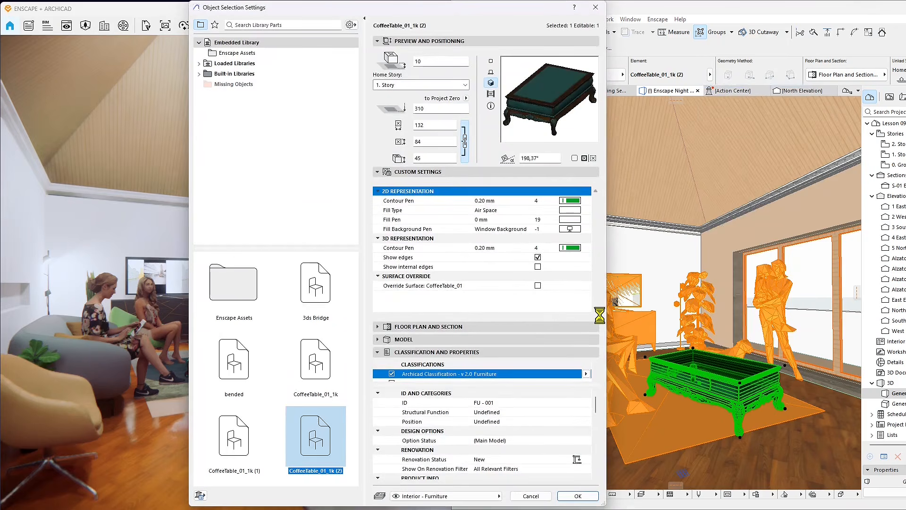
{"action": "left_click", "coordinate": [395, 340]}
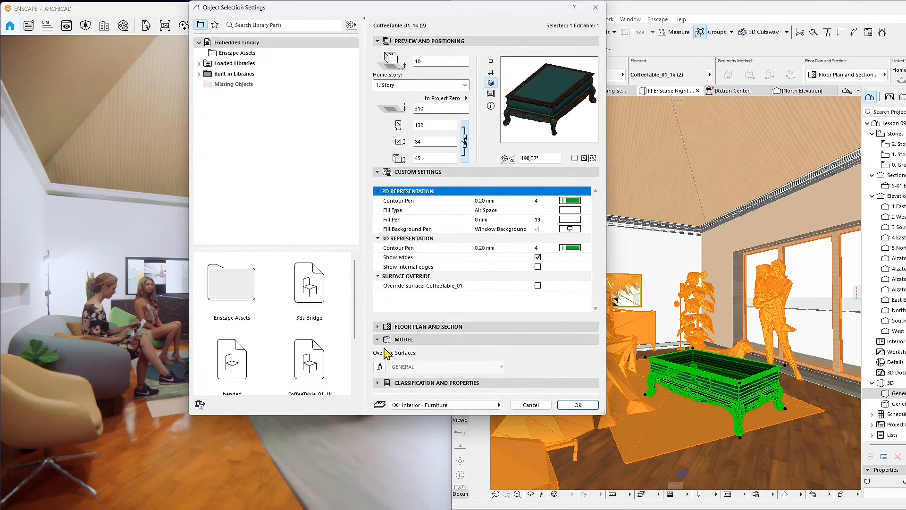
{"action": "left_click", "coordinate": [402, 367]}
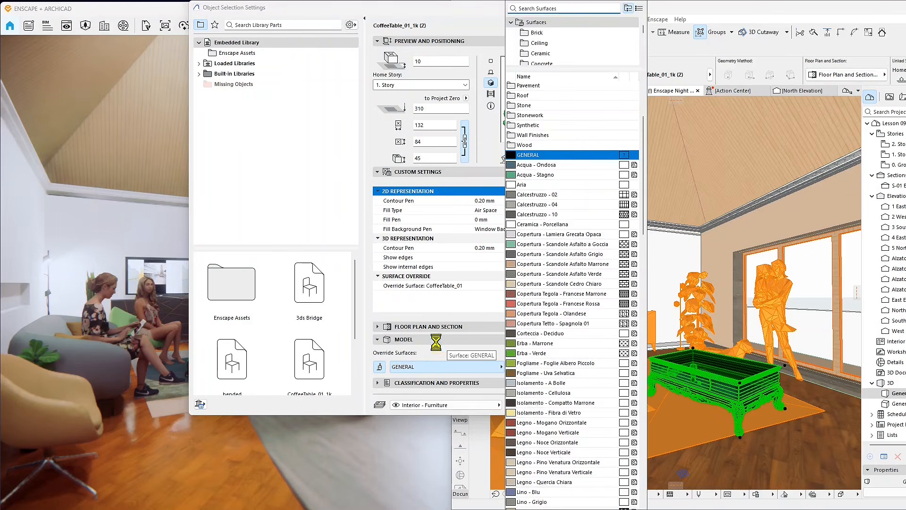
{"action": "left_click", "coordinate": [535, 9]}
{"action": "type", "text": "tab"}
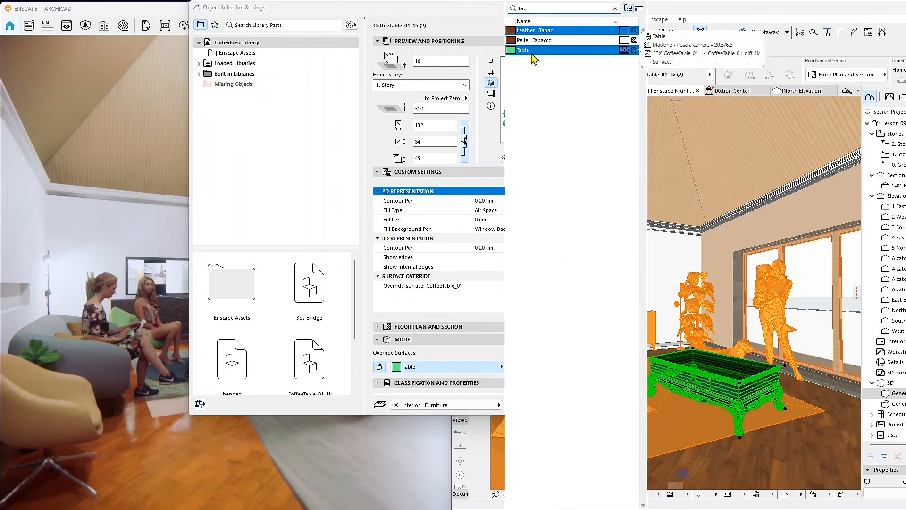
{"action": "left_click", "coordinate": [533, 50]}
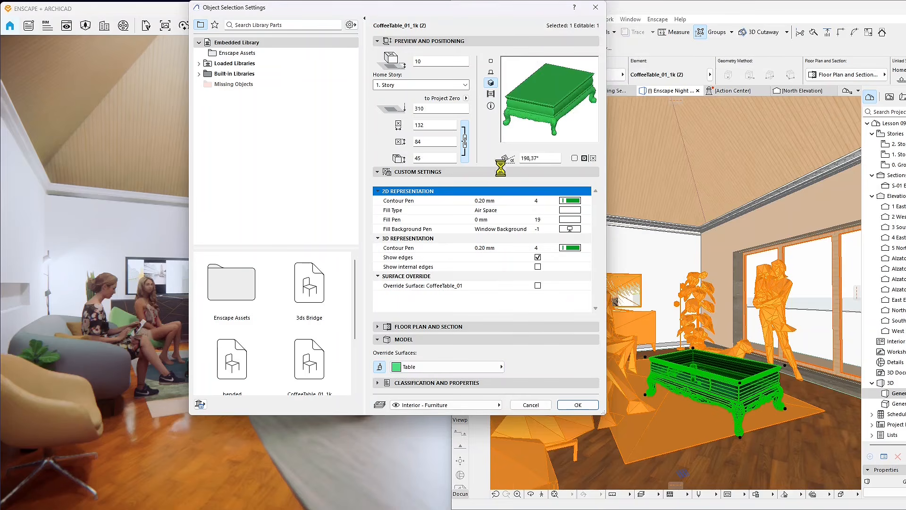
{"action": "left_click", "coordinate": [585, 407]}
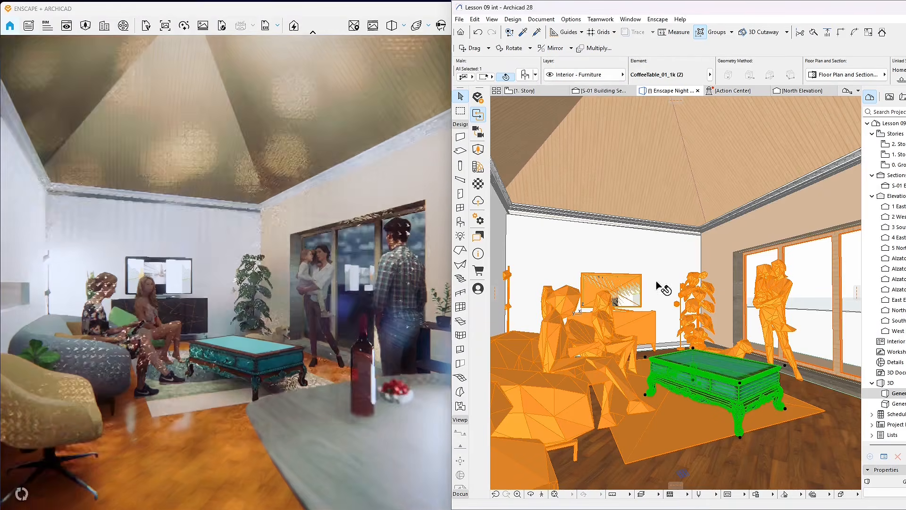